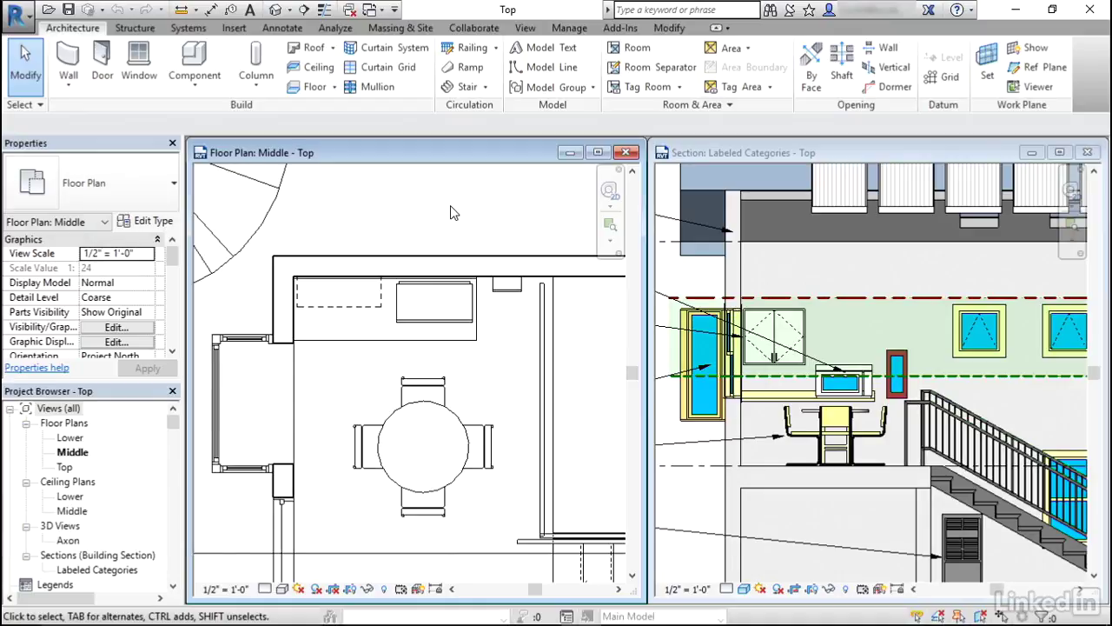
- Make the Labeled Categories section the active view
{"action": "left_click", "coordinate": [707, 280]}
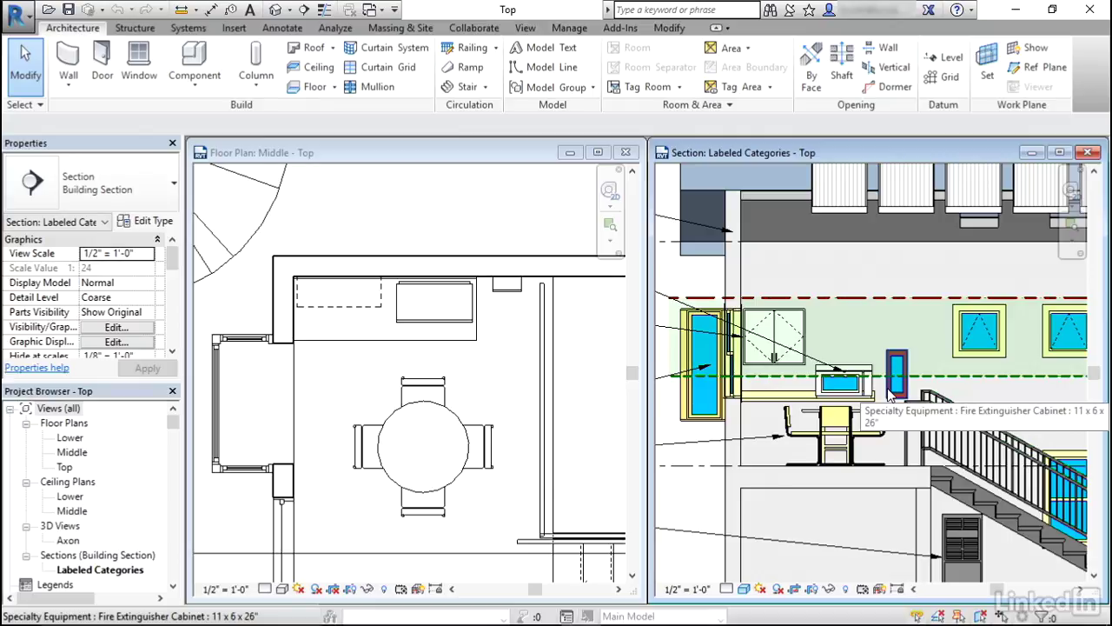
- Select the fire extinguisher cabinet in the section and set its elevation to 5' 0"
{"action": "left_click", "coordinate": [893, 387]}
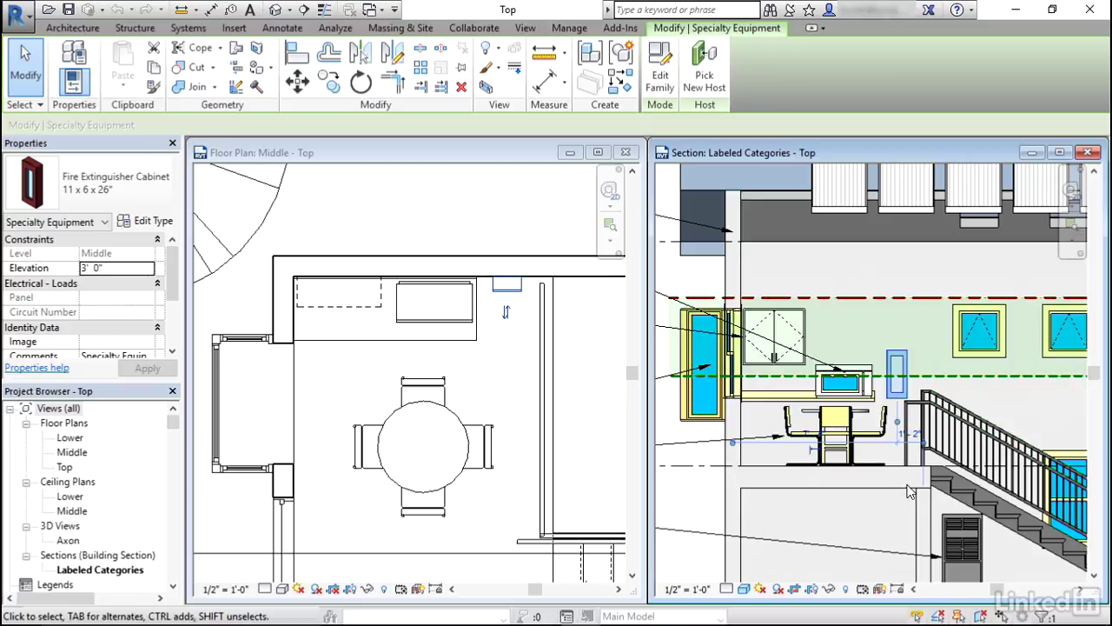
{"action": "left_click", "coordinate": [123, 267]}
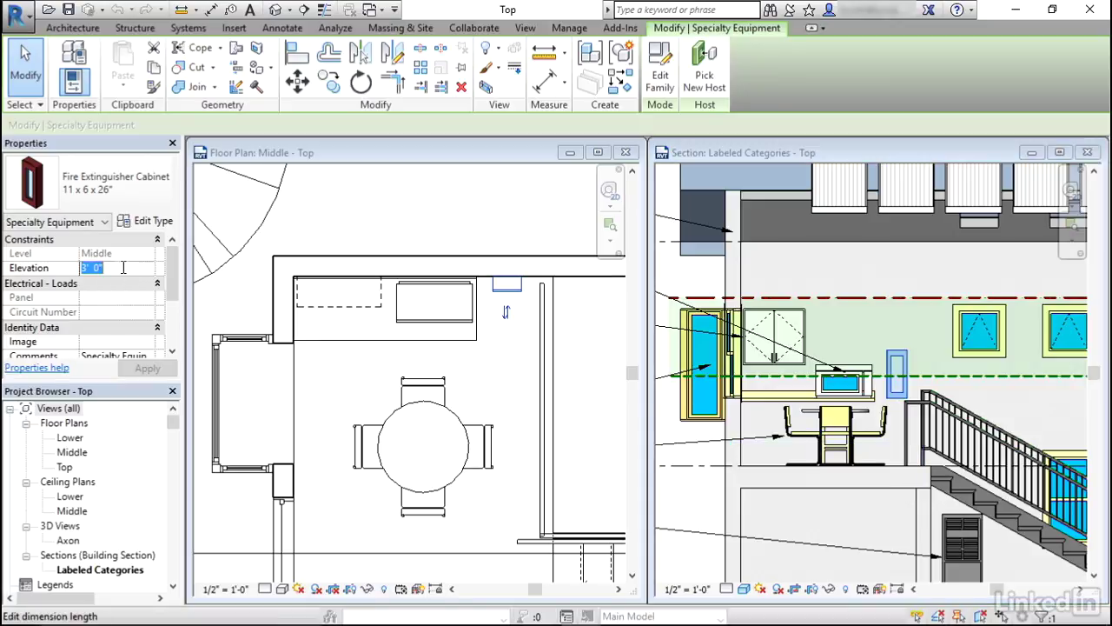
{"action": "type", "text": "5' 0\""}
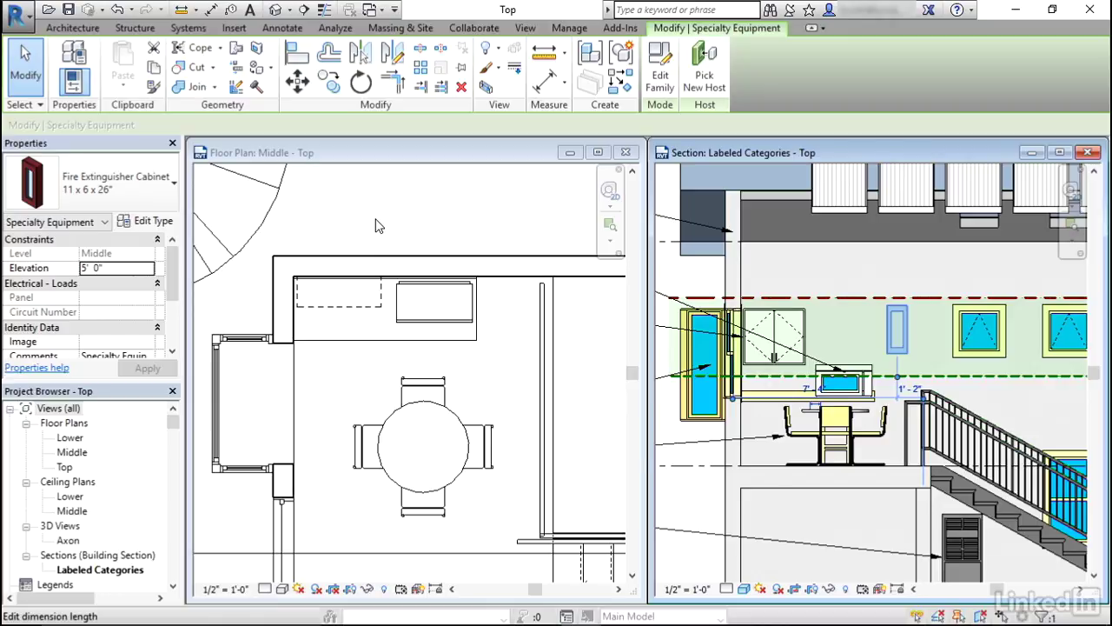
- Read the upper cabinet and awning window heights, then pan the plan to the window's wall
{"action": "left_click", "coordinate": [465, 226]}
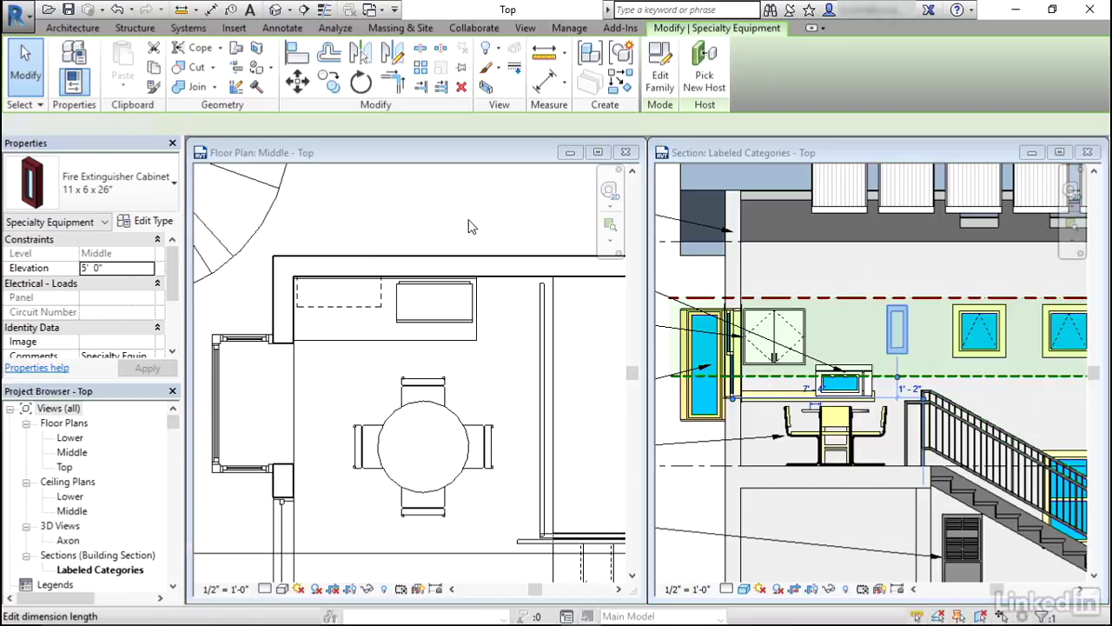
{"action": "left_click", "coordinate": [801, 288]}
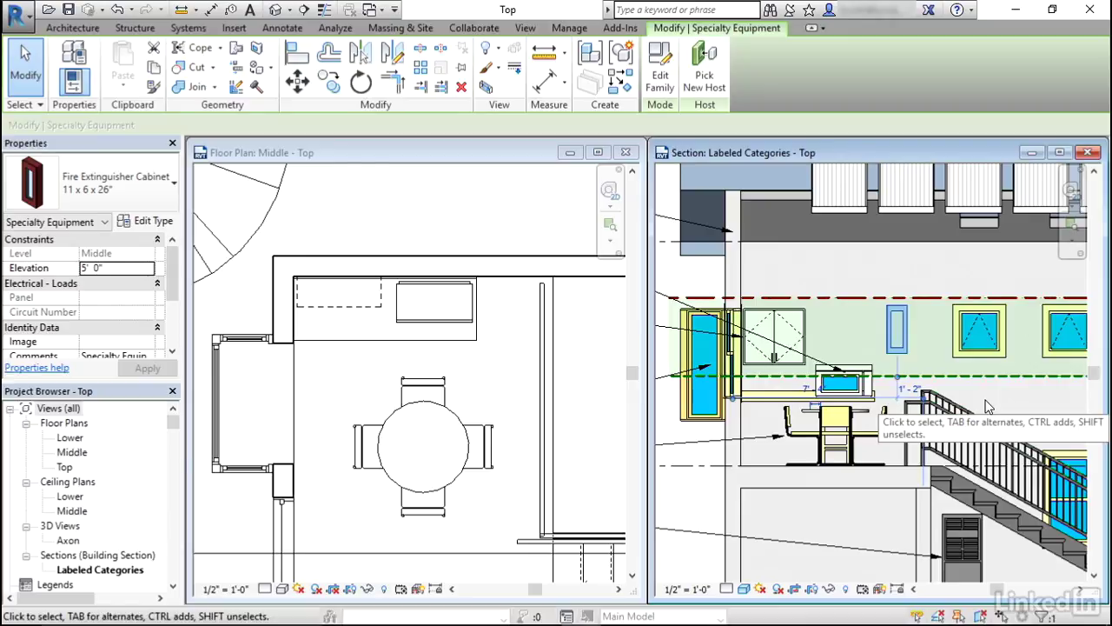
{"action": "left_click", "coordinate": [804, 335]}
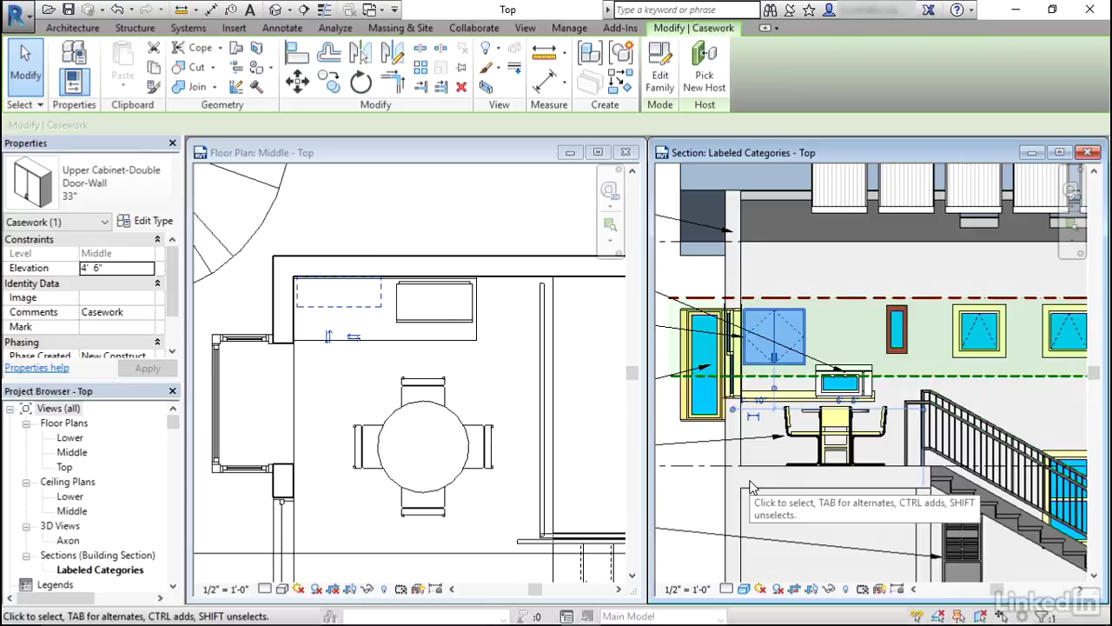
{"action": "left_click", "coordinate": [965, 346]}
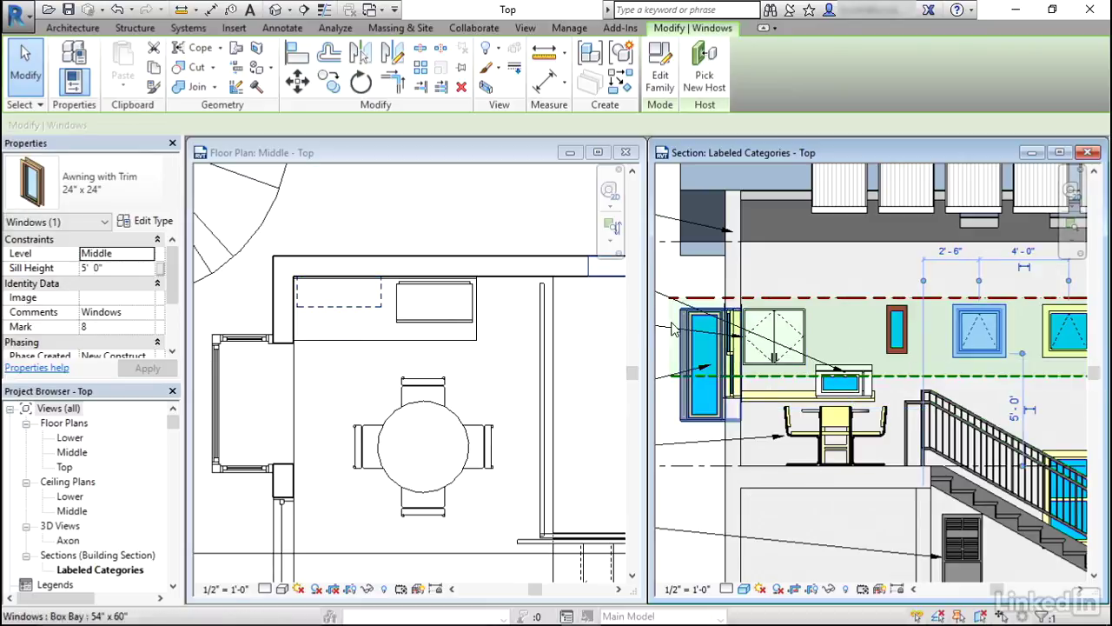
{"action": "left_click", "coordinate": [544, 220]}
{"action": "middle_click_drag", "start_coordinate": [591, 365], "coordinate": [499, 362]}
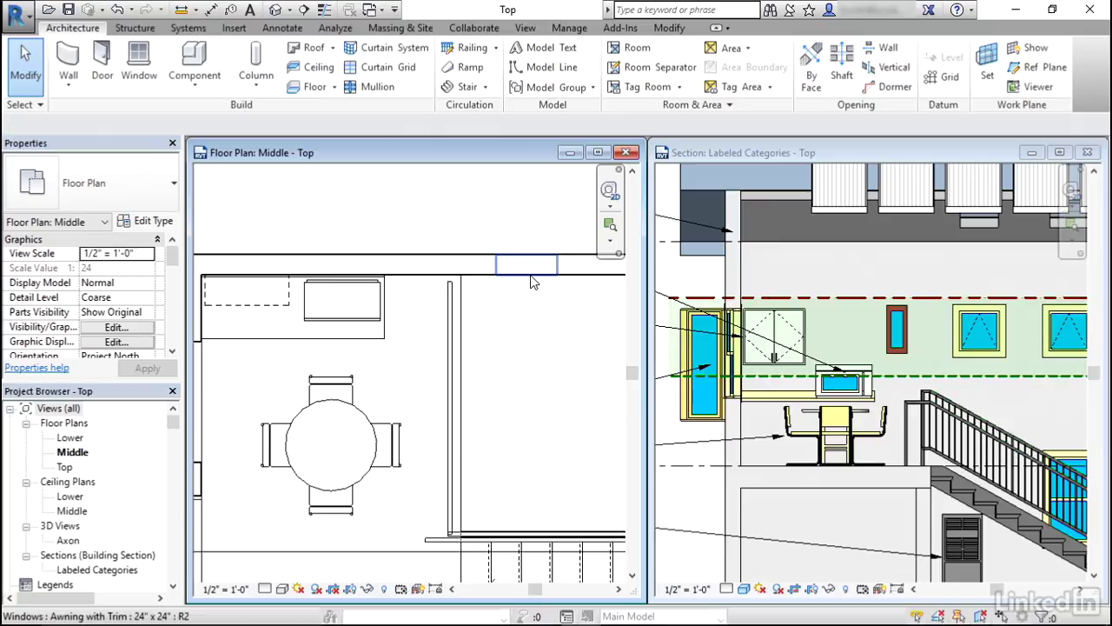
- Swap the awning window in the plan's upper wall for a Box Bay window type
{"action": "middle_click_drag", "start_coordinate": [501, 376], "coordinate": [581, 375]}
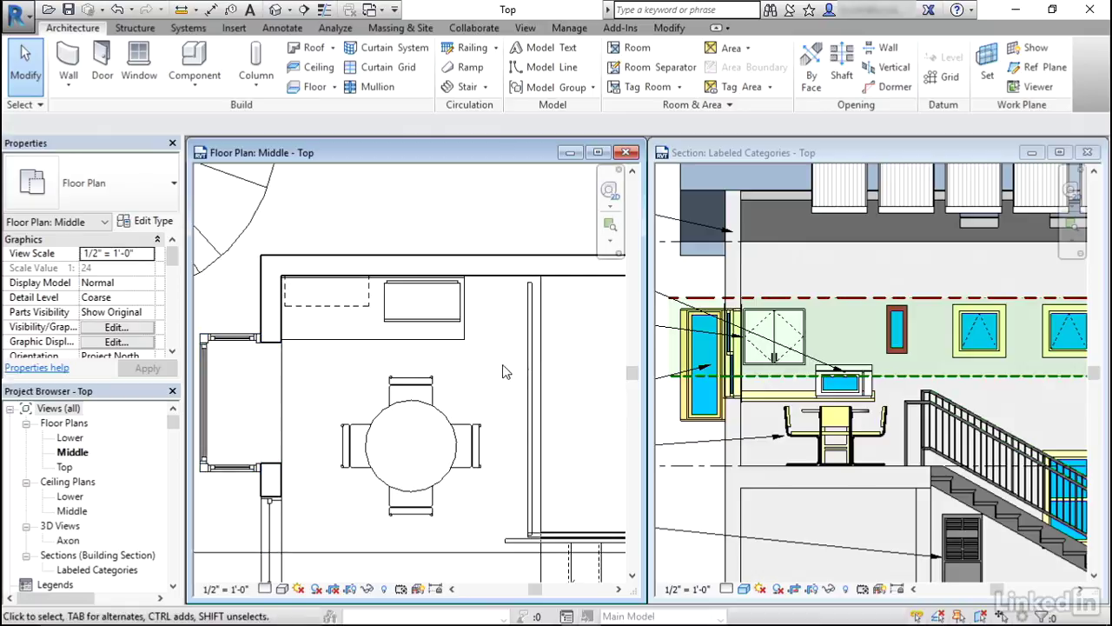
{"action": "middle_click_drag", "start_coordinate": [578, 365], "coordinate": [419, 365]}
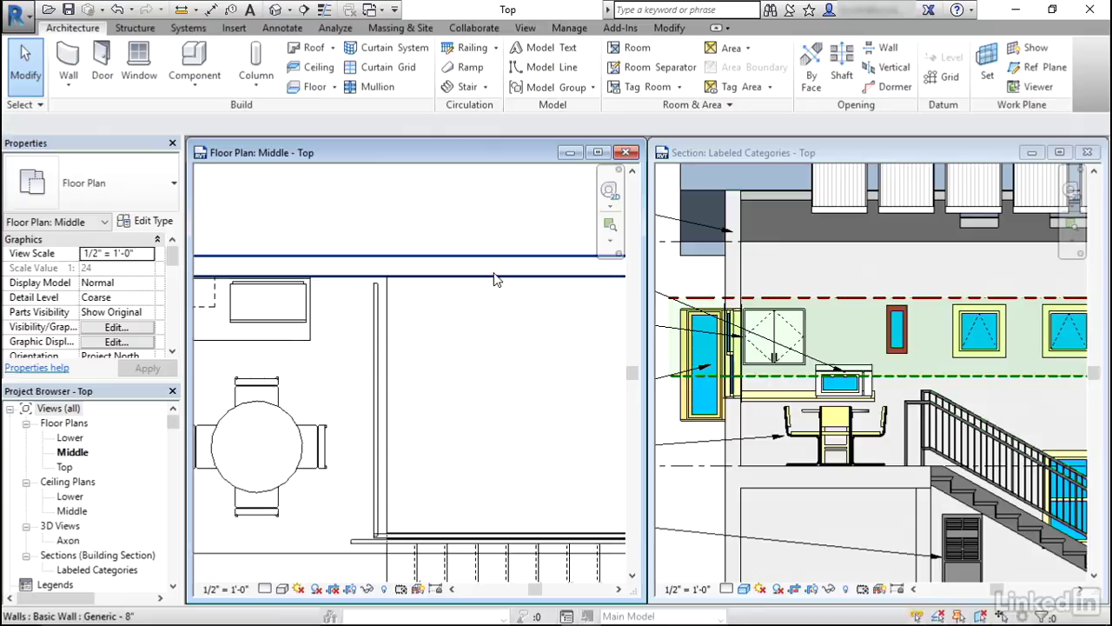
{"action": "left_click", "coordinate": [453, 266]}
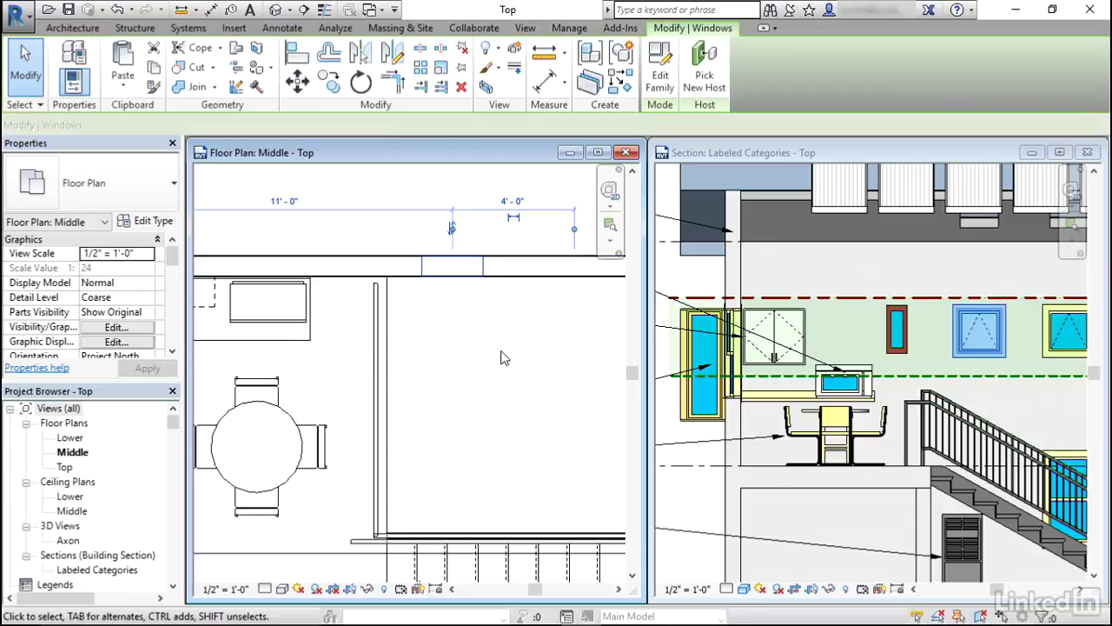
{"action": "left_click", "coordinate": [135, 170]}
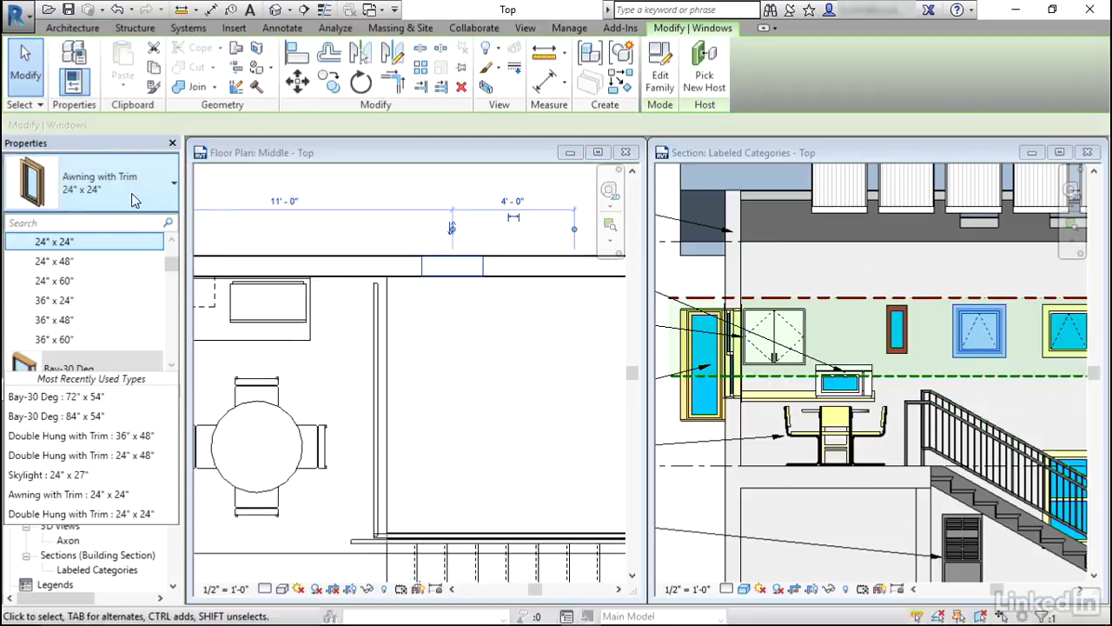
{"action": "left_click", "coordinate": [171, 366]}
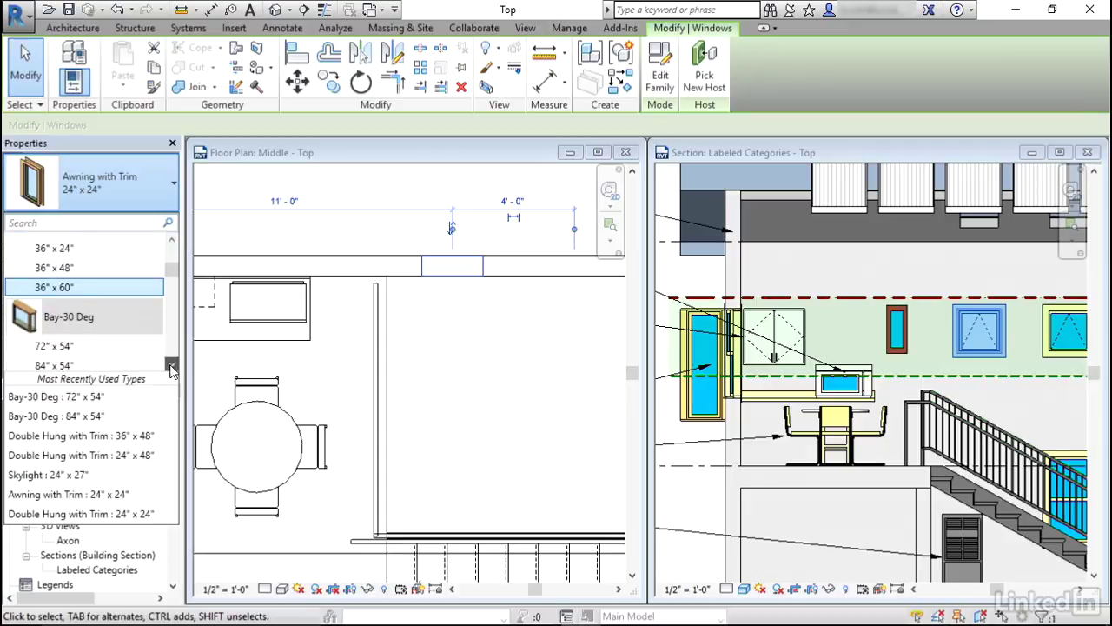
{"action": "left_click", "coordinate": [53, 346]}
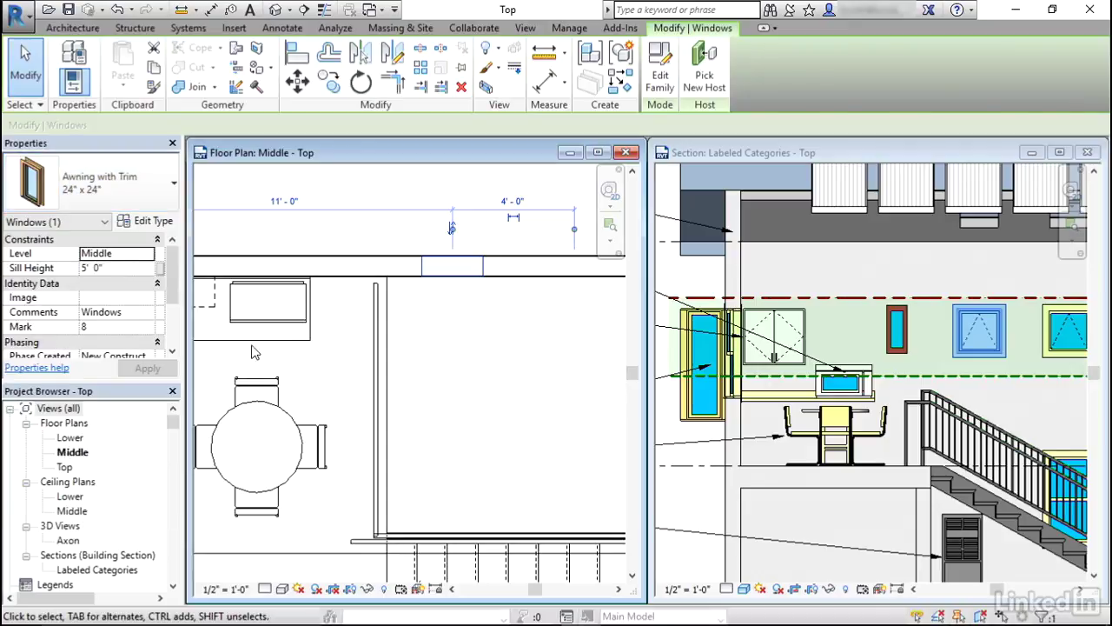
{"action": "left_click", "coordinate": [487, 355]}
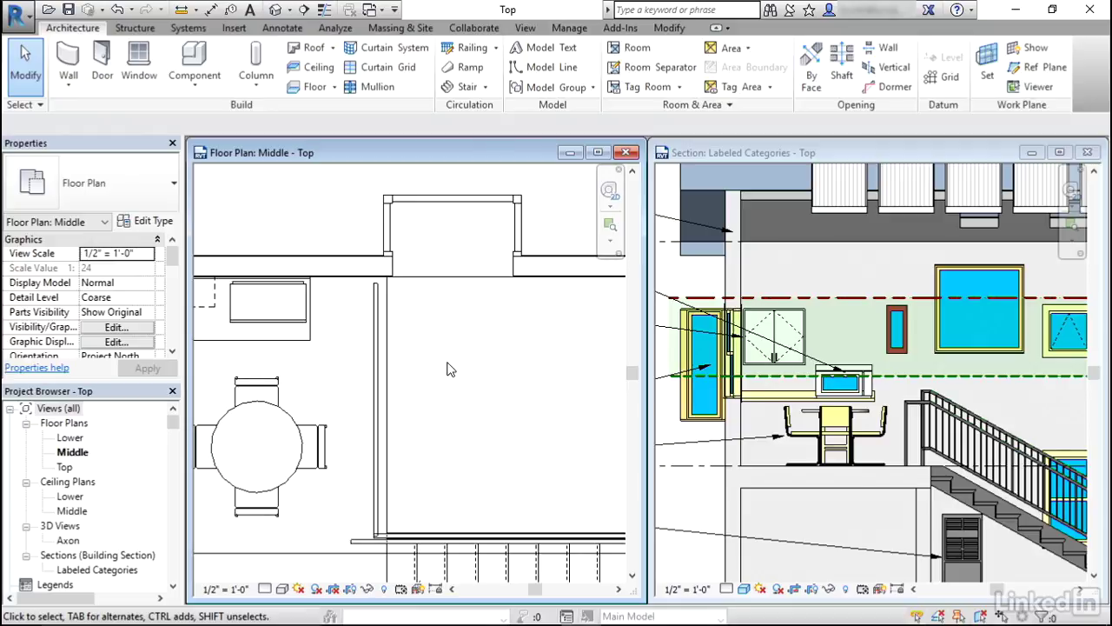
- Move the dashed upper cabinet beside the other cabinet and lower its elevation to 3' 0"
{"action": "middle_click_drag", "start_coordinate": [448, 370], "coordinate": [520, 369]}
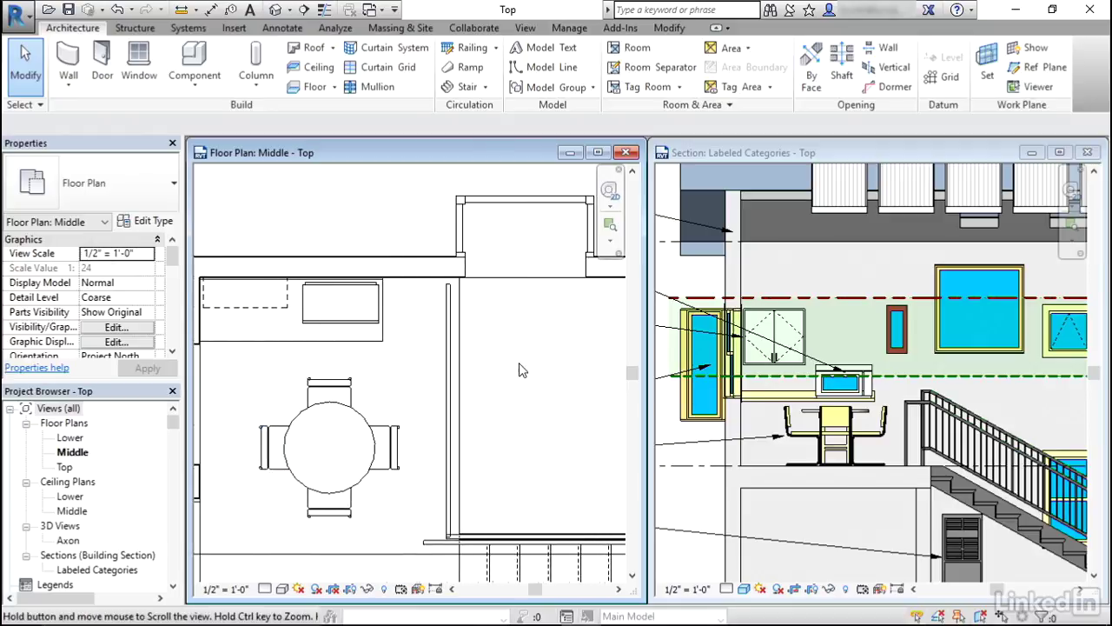
{"action": "left_click", "coordinate": [241, 311]}
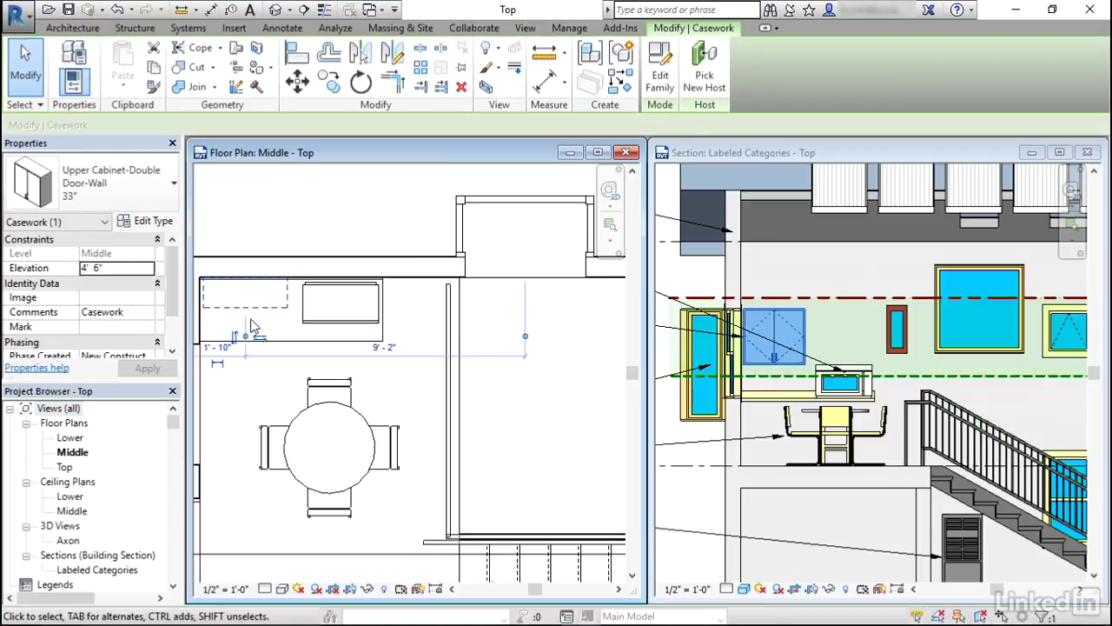
{"action": "left_click_drag", "start_coordinate": [265, 309], "coordinate": [411, 310]}
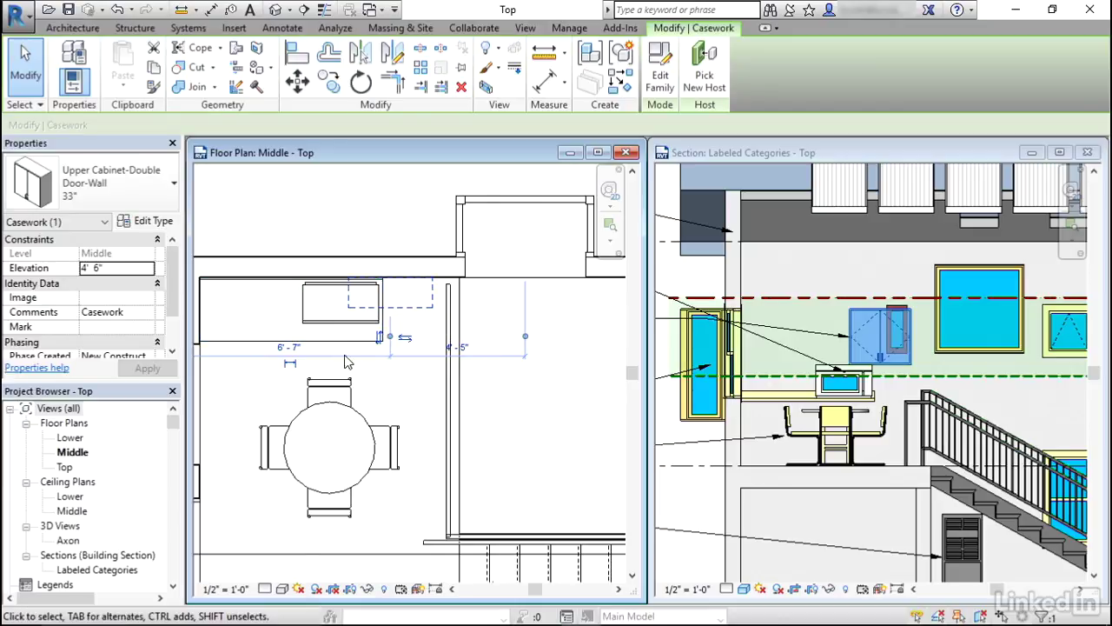
{"action": "left_click", "coordinate": [131, 266]}
{"action": "type", "text": "3"}
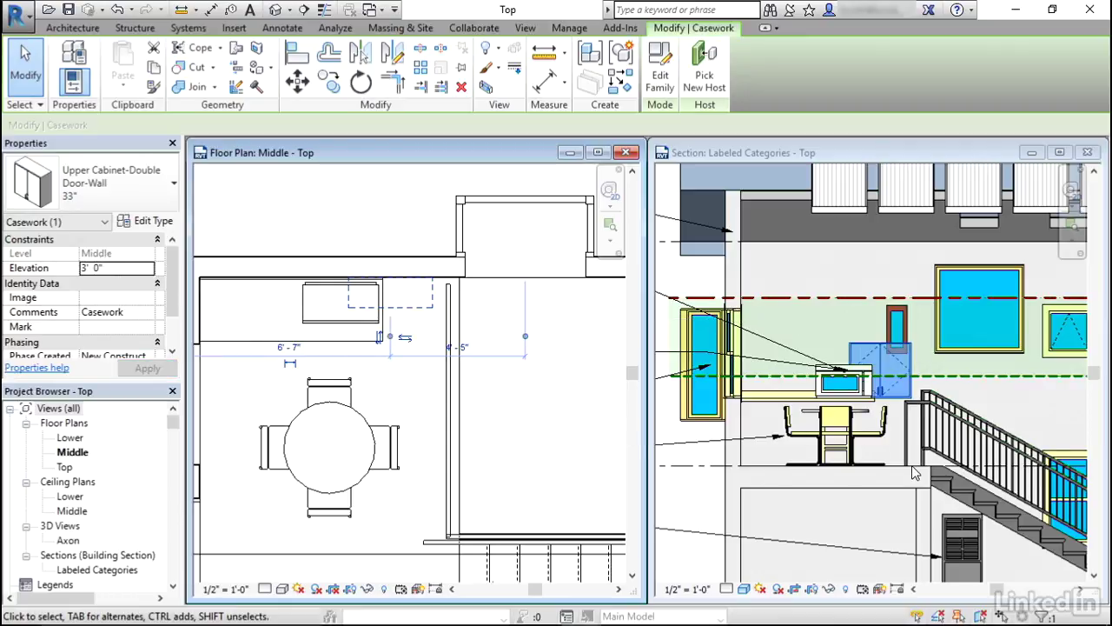
{"action": "left_click", "coordinate": [409, 386]}
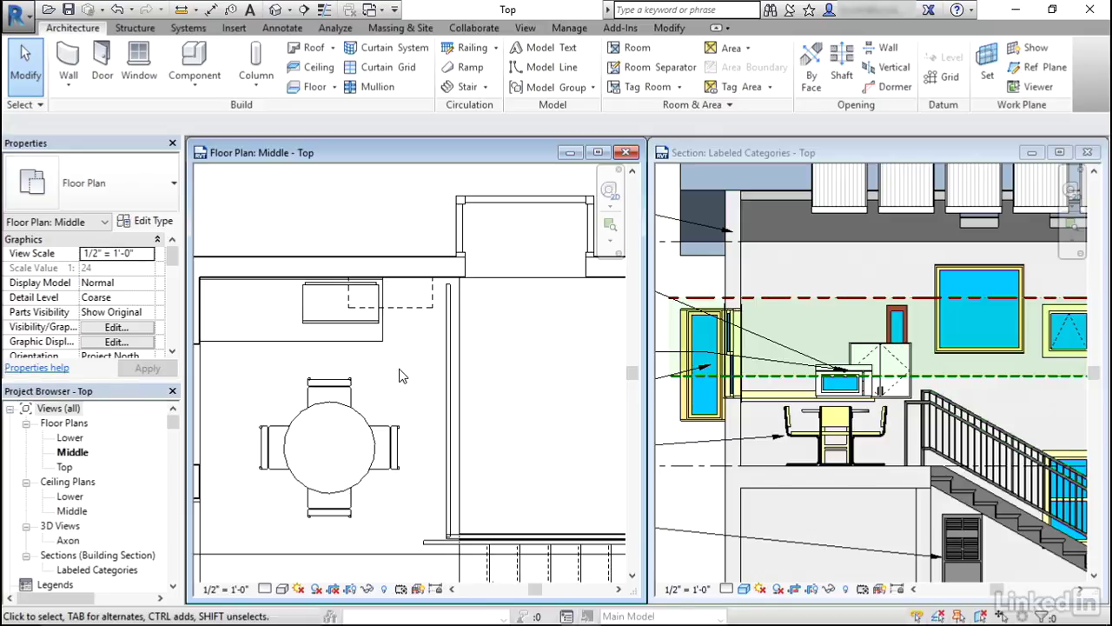
- Undo the cabinet changes and open the Lower floor plan
{"action": "key", "text": "ctrl+z"}
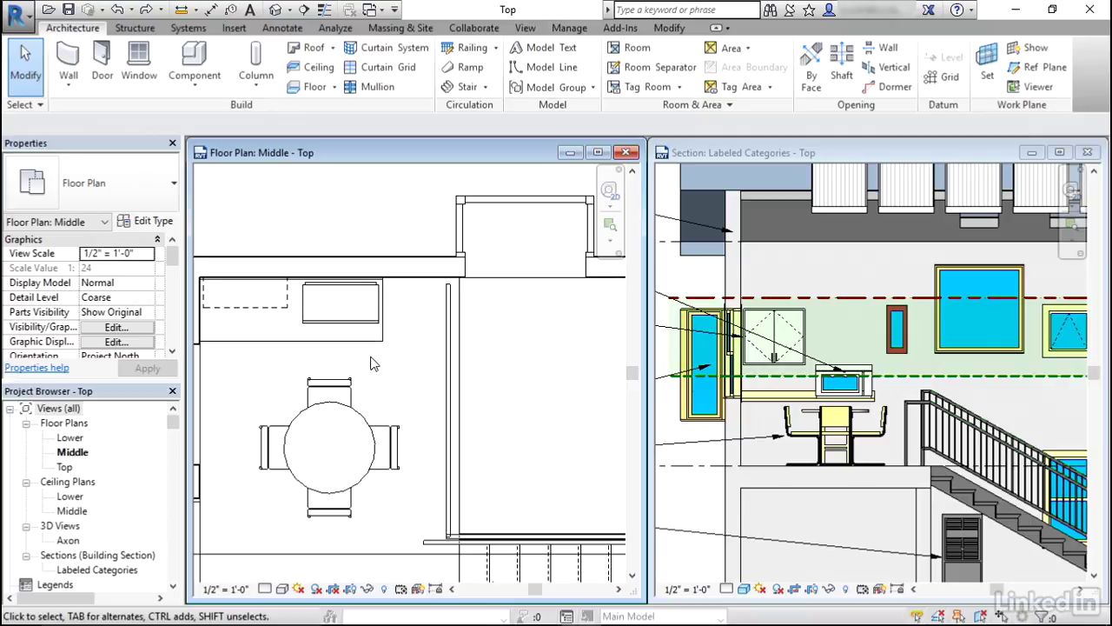
{"action": "left_click", "coordinate": [75, 439]}
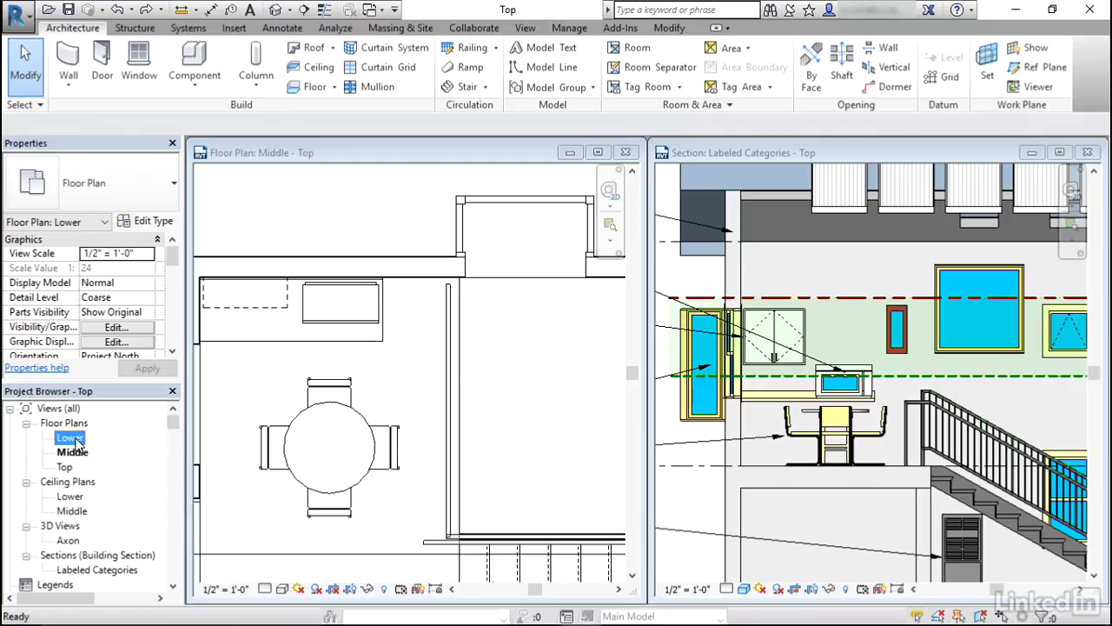
{"action": "double_click", "coordinate": [74, 438]}
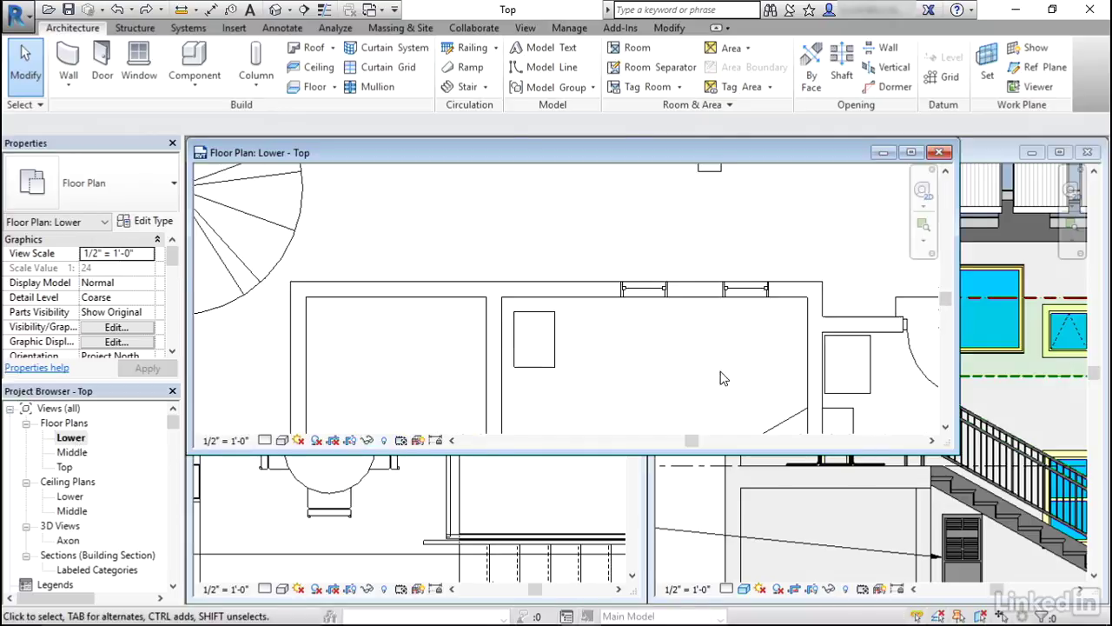
- Pan the Lower plan and Labeled Categories section to show the tall double-door cabinet
{"action": "middle_click_drag", "start_coordinate": [761, 389], "coordinate": [518, 329]}
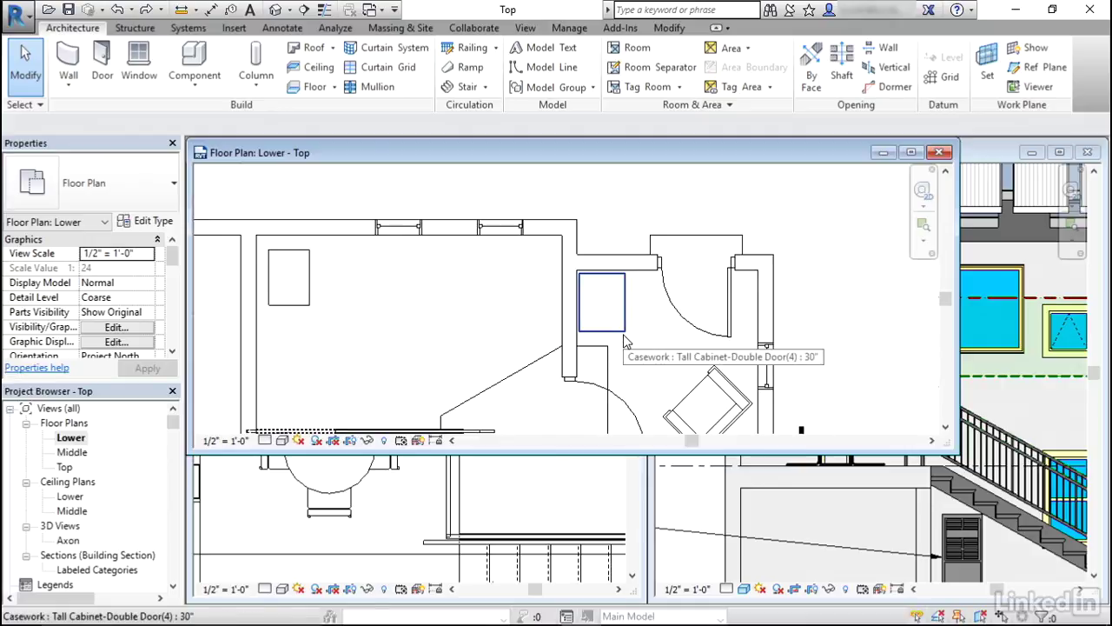
{"action": "left_click", "coordinate": [1018, 396]}
{"action": "middle_click_drag", "start_coordinate": [1049, 429], "coordinate": [687, 321]}
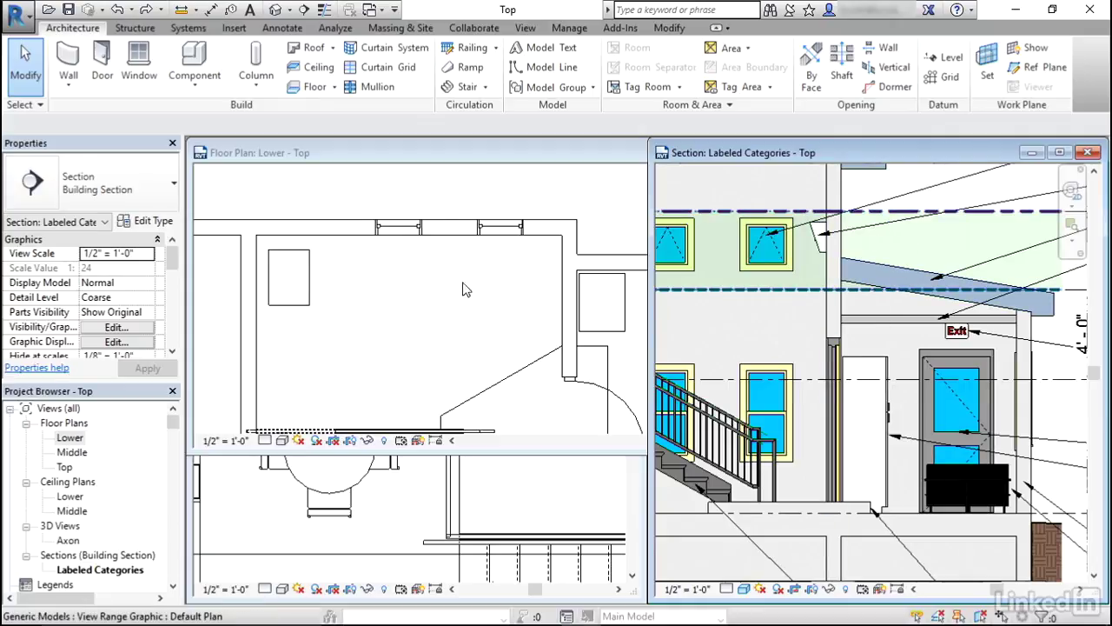
- Close the Lower floor plan window and pan the Middle plan toward the tall cabinet
{"action": "double_click", "coordinate": [434, 156]}
{"action": "left_click", "coordinate": [911, 154]}
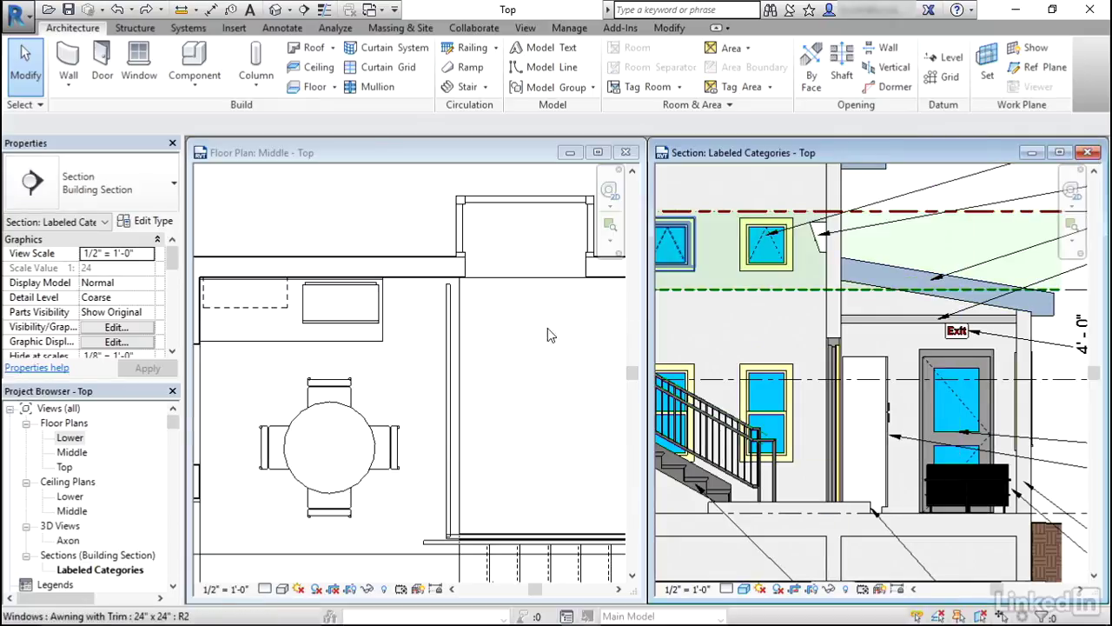
{"action": "left_click", "coordinate": [494, 345]}
{"action": "middle_click_drag", "start_coordinate": [514, 373], "coordinate": [567, 441]}
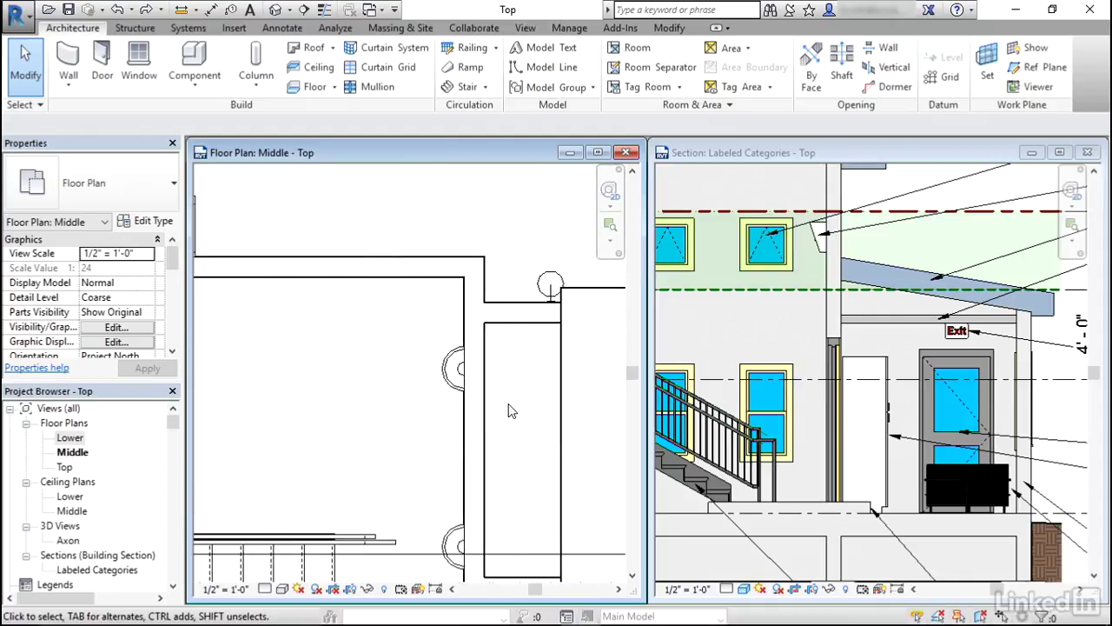
- Set the tall double-door cabinet's Offset to 5' 0", then change it to 11' 0"
{"action": "left_click", "coordinate": [903, 458]}
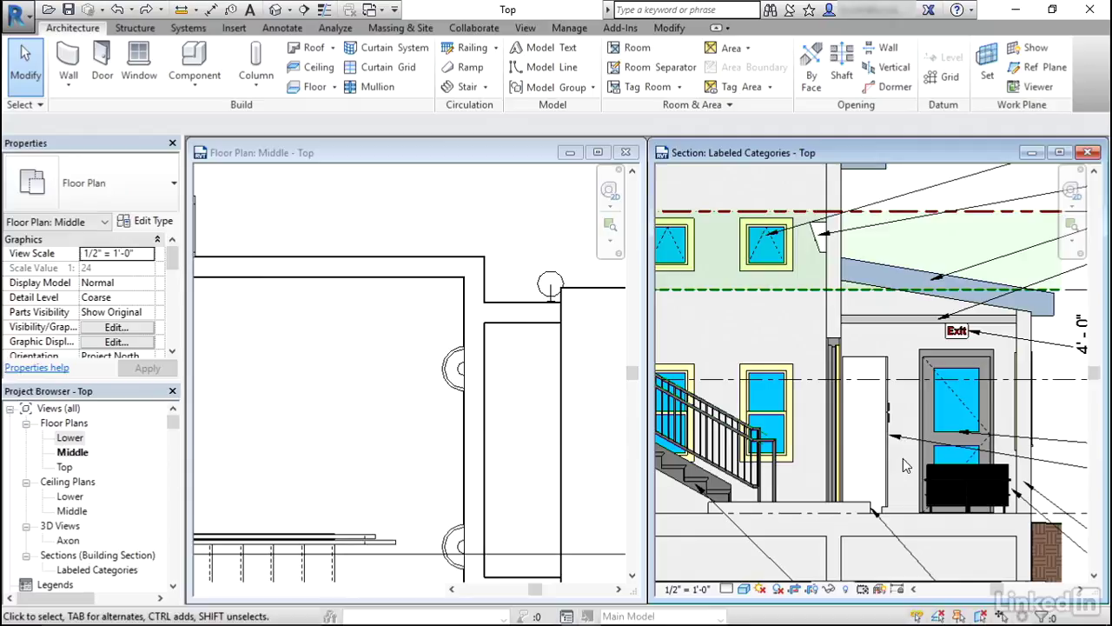
{"action": "left_click", "coordinate": [878, 489]}
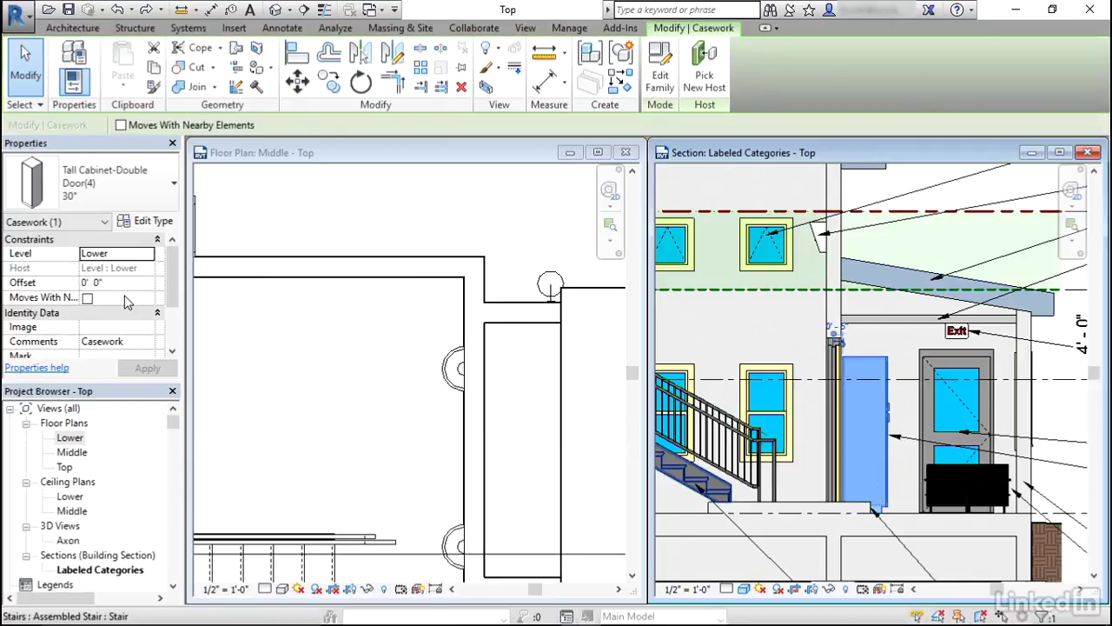
{"action": "left_click", "coordinate": [125, 285]}
{"action": "type", "text": "5' 0\""}
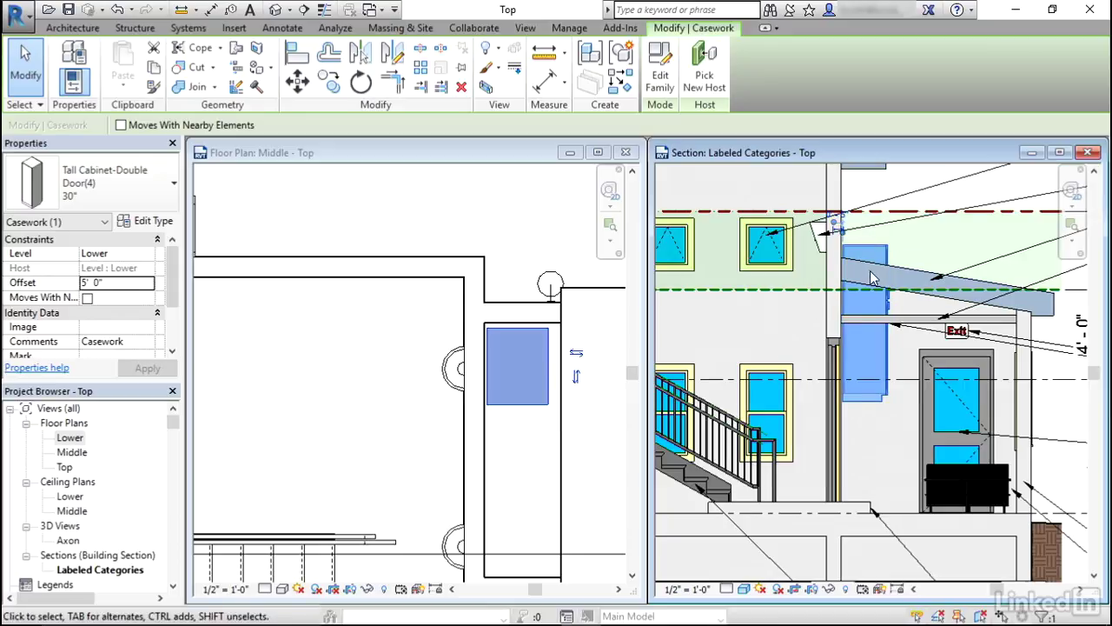
{"action": "left_click", "coordinate": [506, 446]}
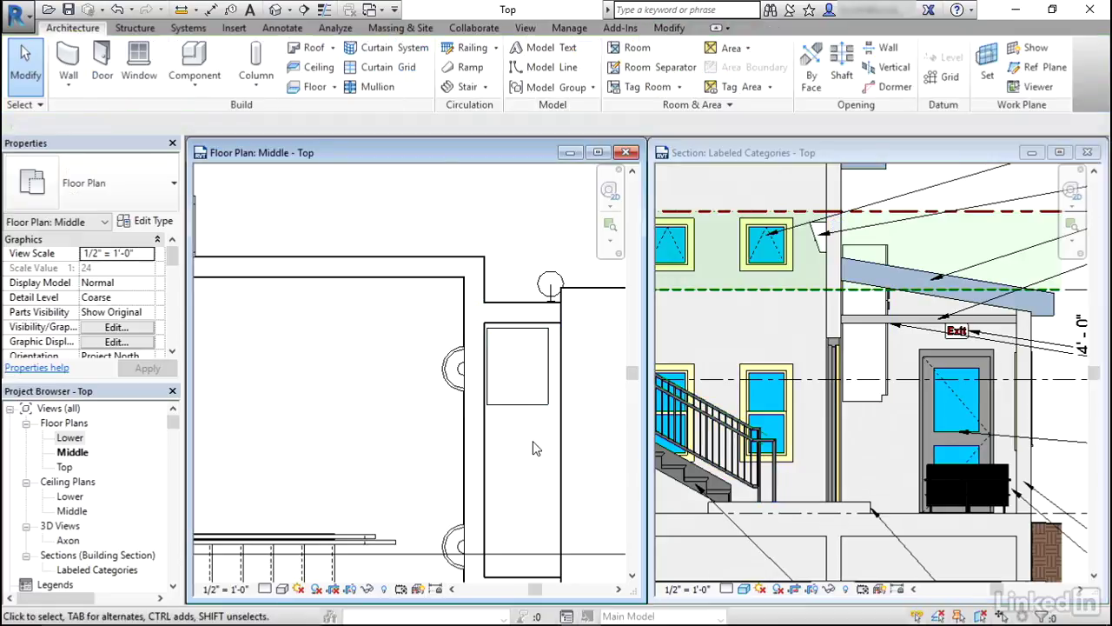
{"action": "left_click", "coordinate": [530, 405]}
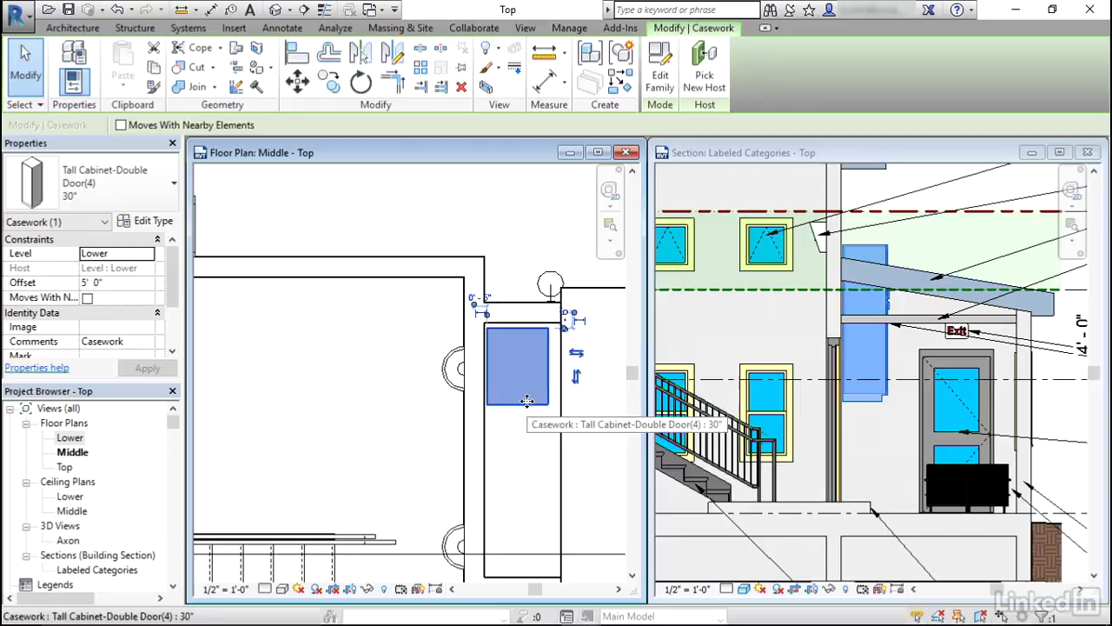
{"action": "left_click", "coordinate": [115, 282]}
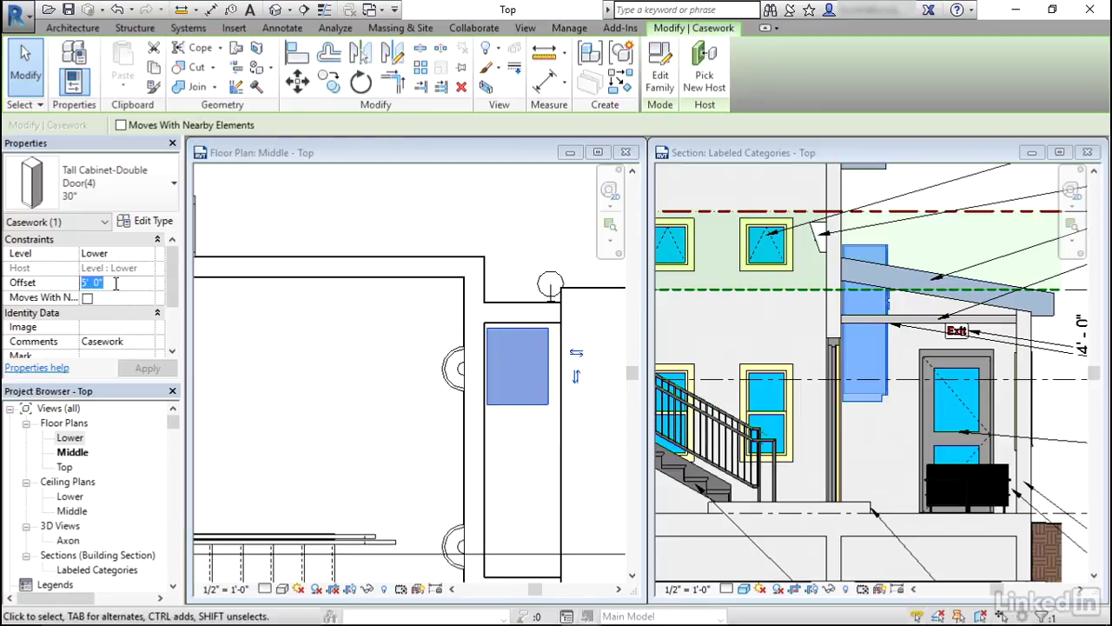
{"action": "type", "text": "11"}
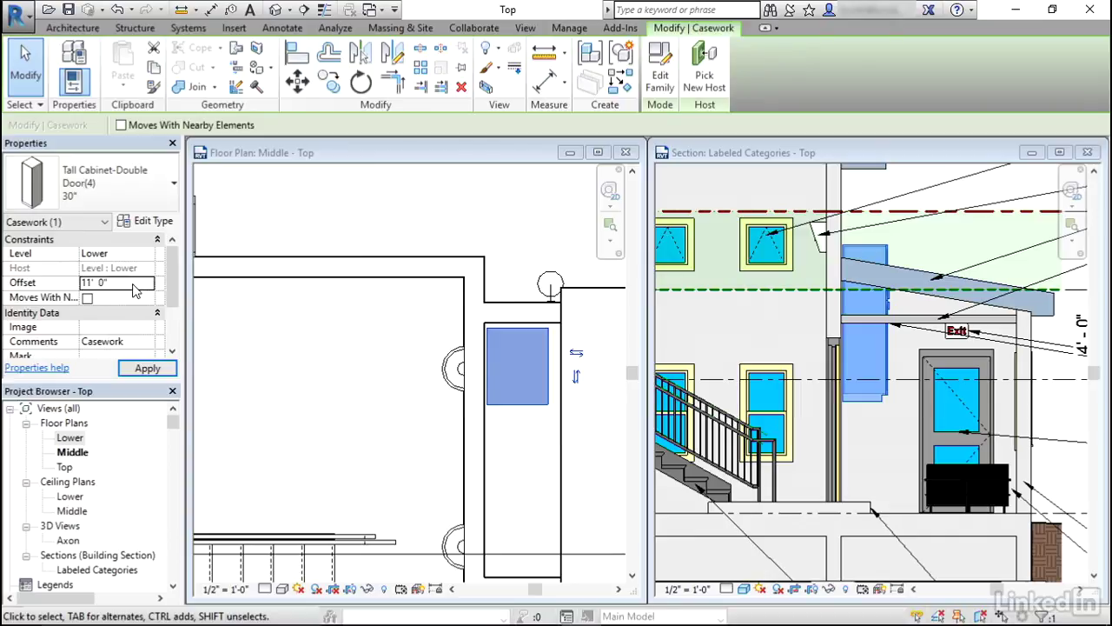
{"action": "left_click", "coordinate": [532, 432]}
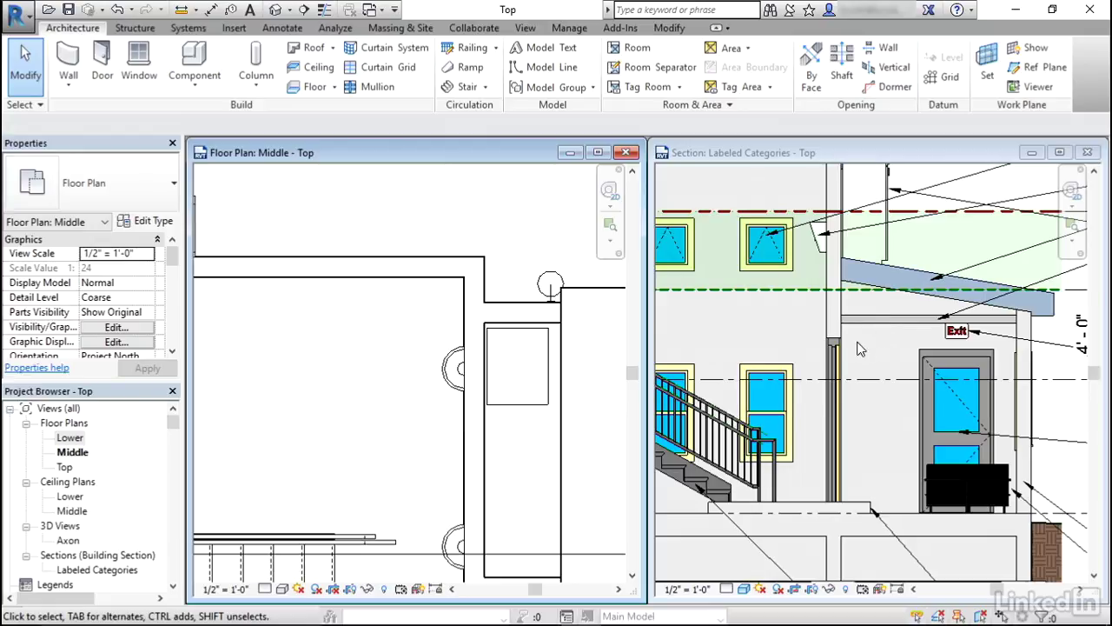
{"action": "middle_click_drag", "start_coordinate": [409, 487], "coordinate": [426, 415]}
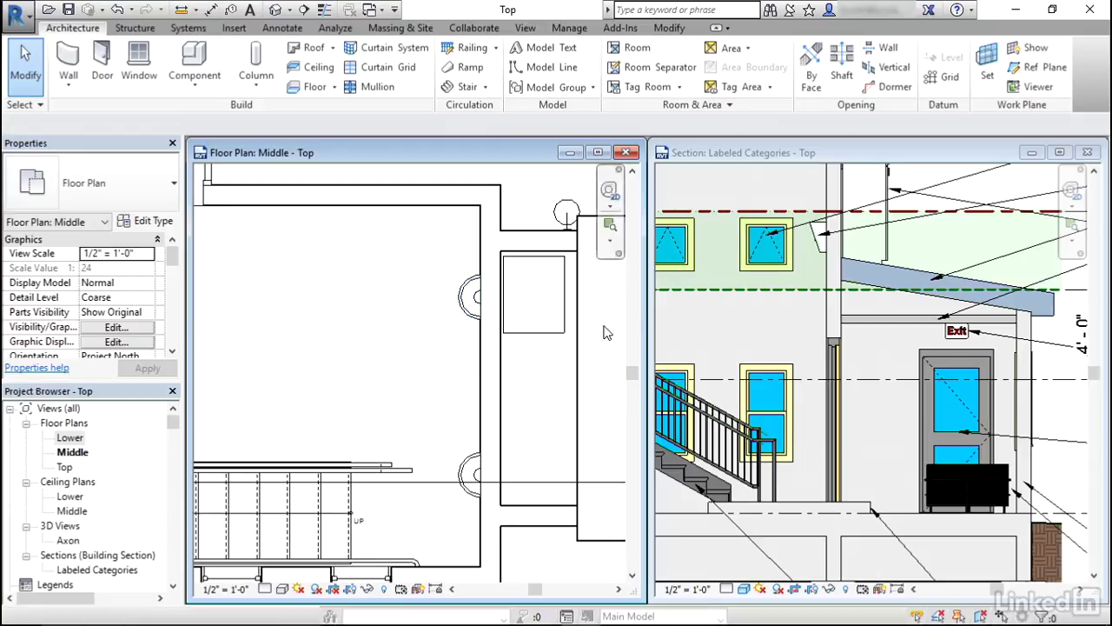
- Select the Sconce Light - Uplight fixture on the wall in the Labeled Categories section
{"action": "left_click", "coordinate": [822, 242]}
{"action": "left_click", "coordinate": [821, 242]}
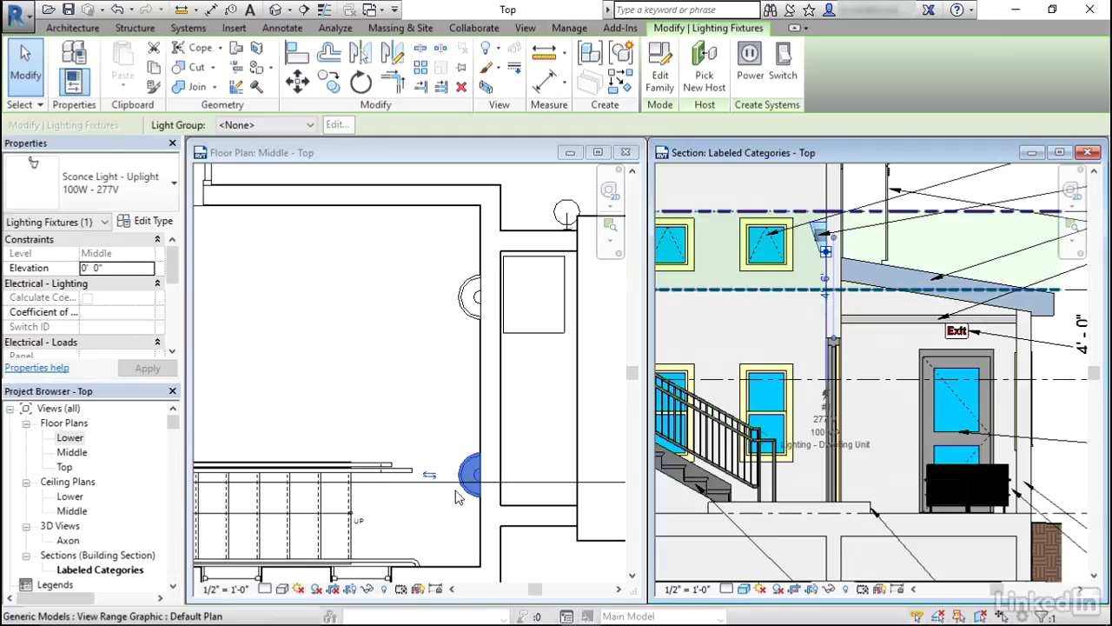
{"action": "left_click", "coordinate": [452, 379]}
{"action": "left_click", "coordinate": [452, 379]}
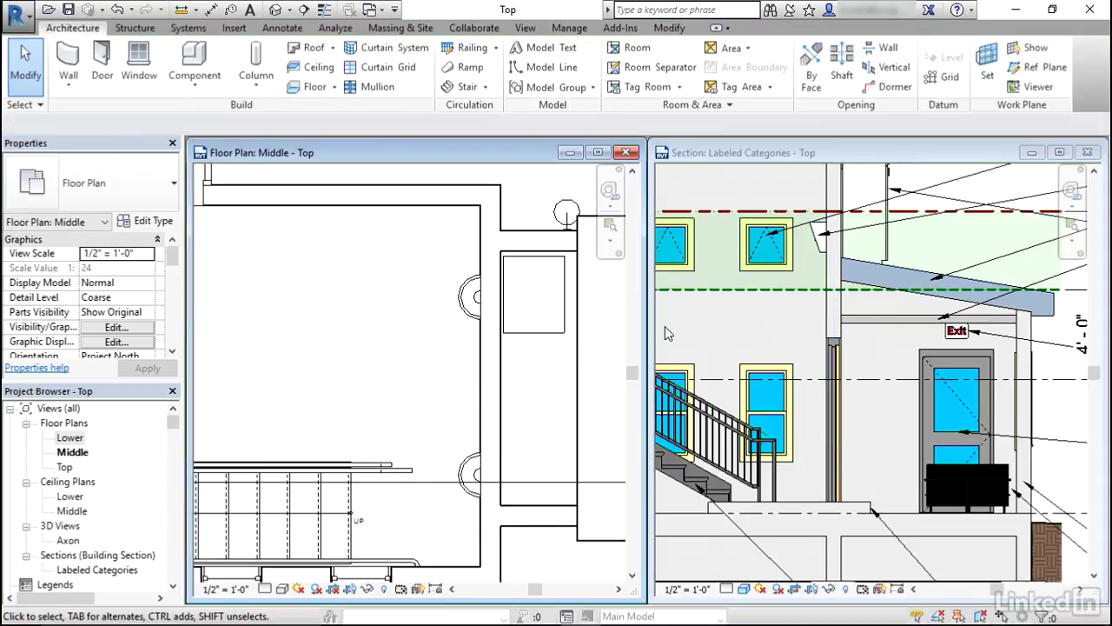
{"action": "left_click", "coordinate": [822, 271]}
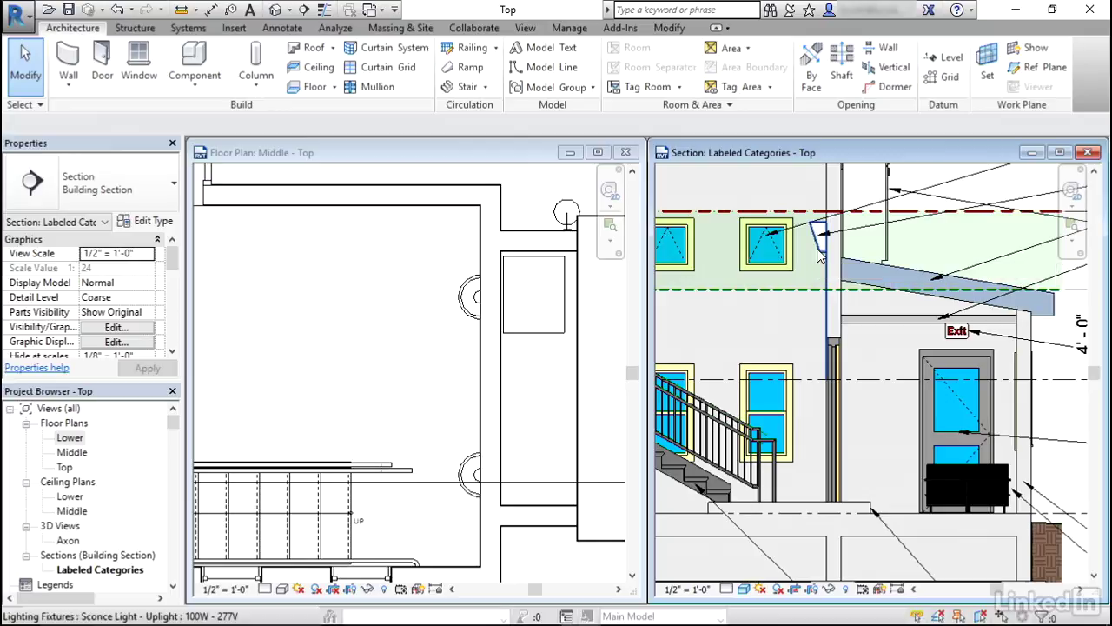
{"action": "left_click", "coordinate": [819, 252]}
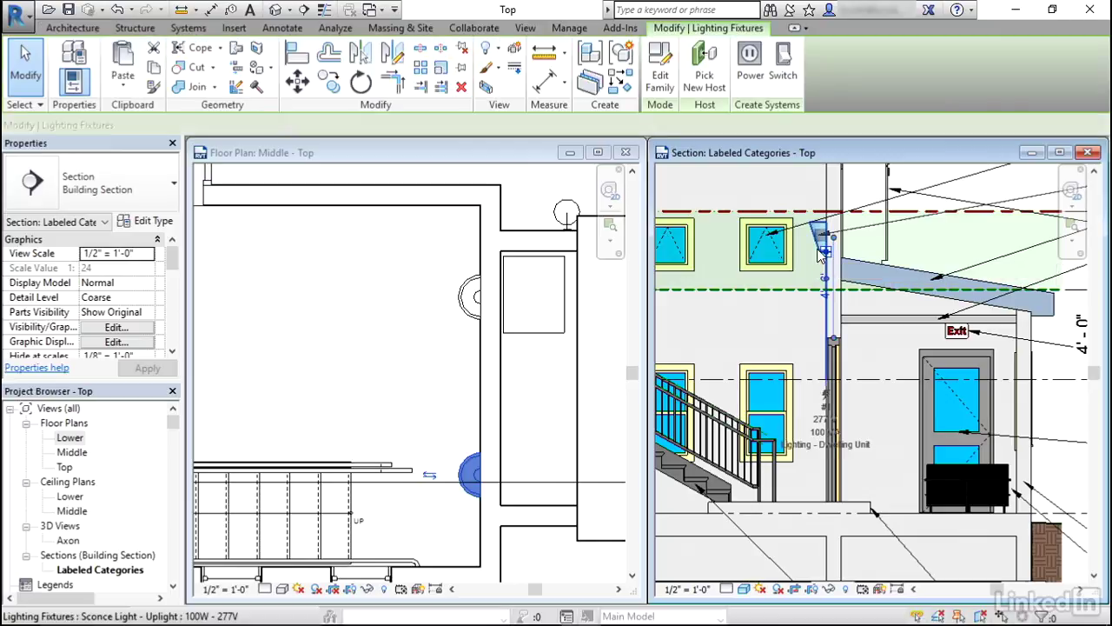
- Open the Sconce Light - Uplight family for editing and pick out its 5' 8" vertical invisible line
{"action": "left_click", "coordinate": [661, 68]}
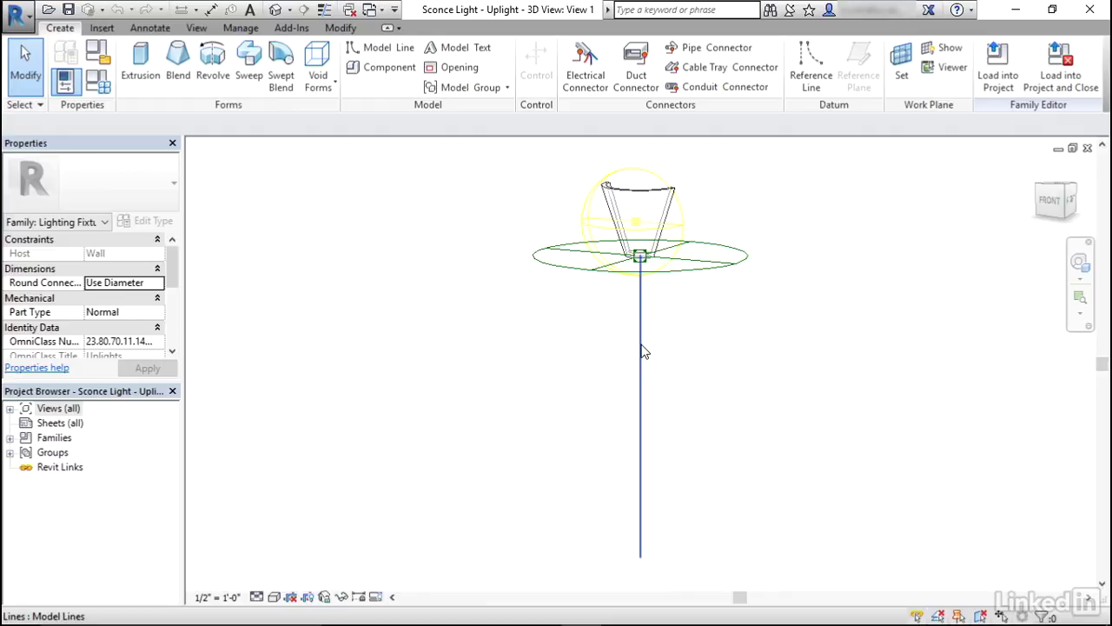
{"action": "left_click", "coordinate": [643, 351]}
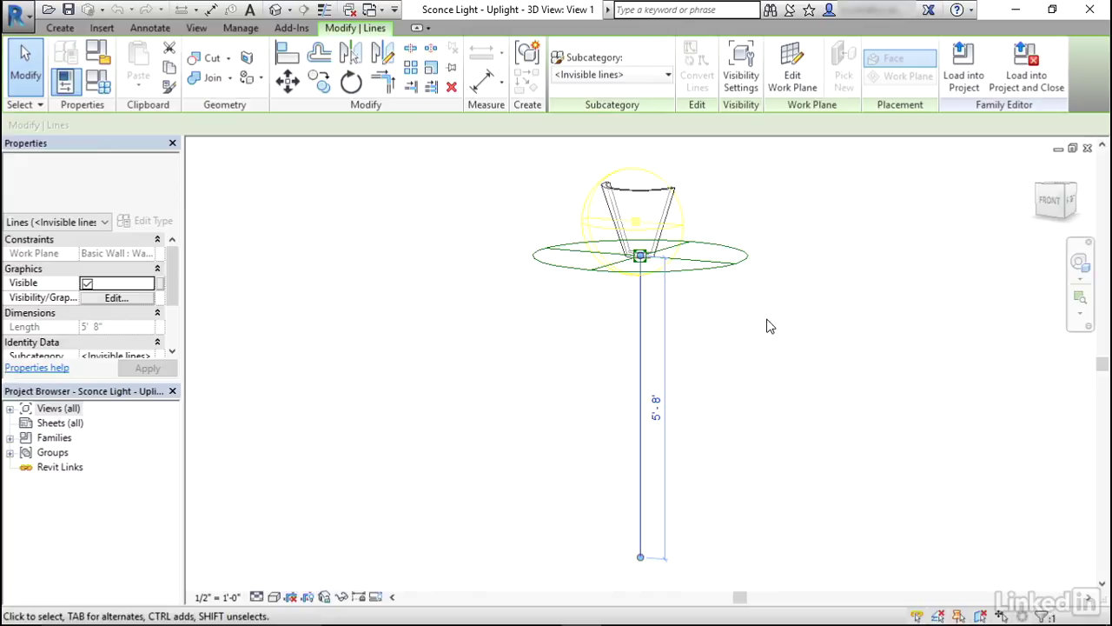
{"action": "left_click", "coordinate": [709, 351]}
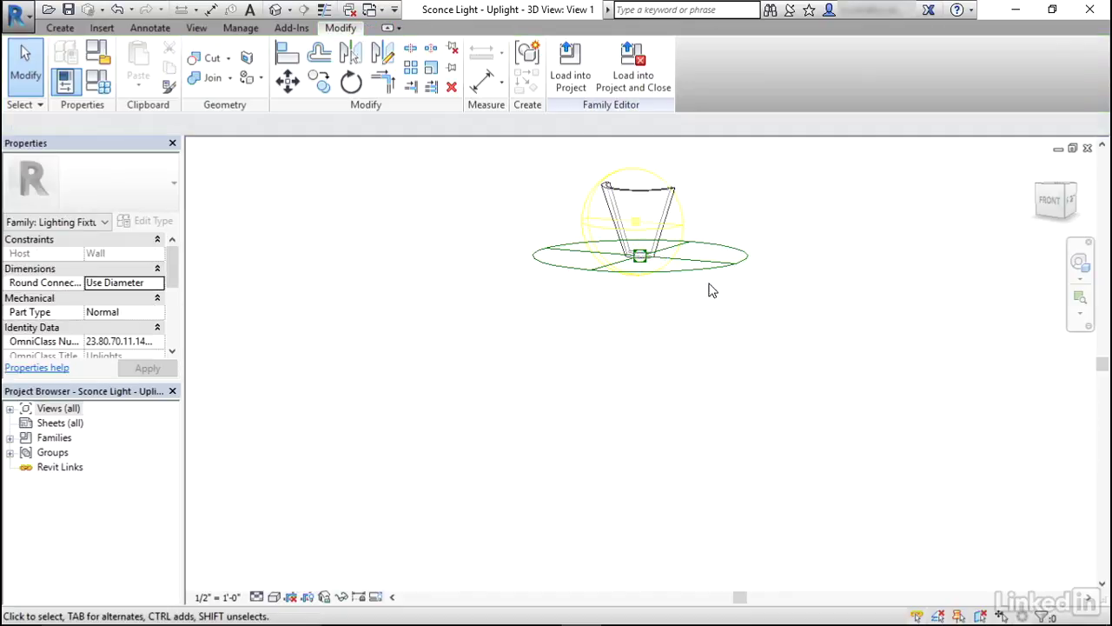
- Load the edited sconce family into the project, overwriting the existing version
{"action": "left_click", "coordinate": [571, 68]}
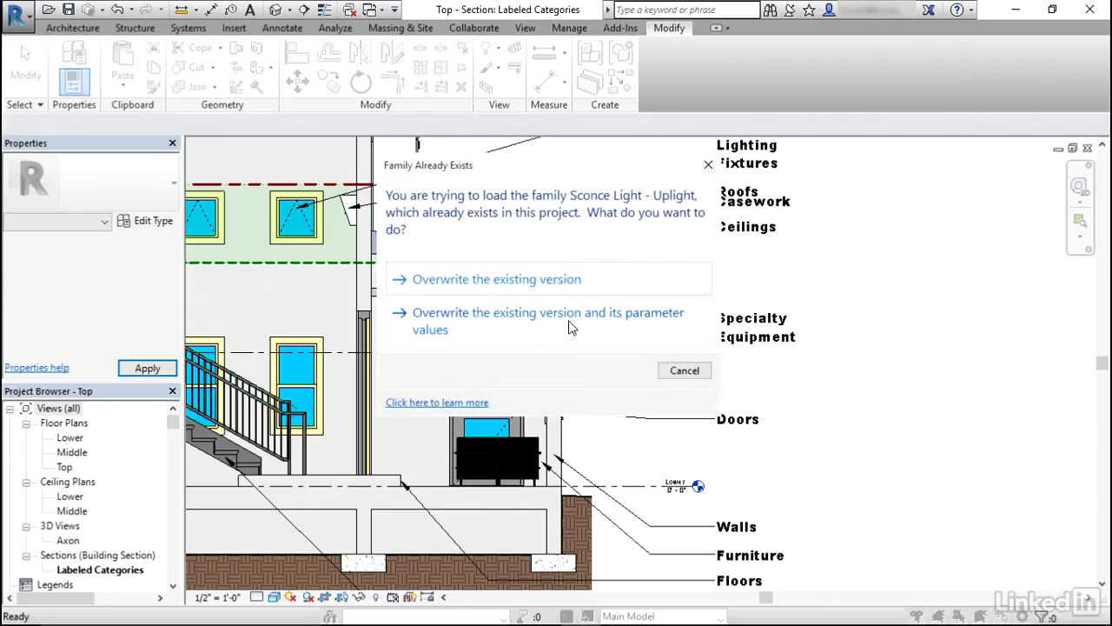
{"action": "left_click", "coordinate": [539, 282]}
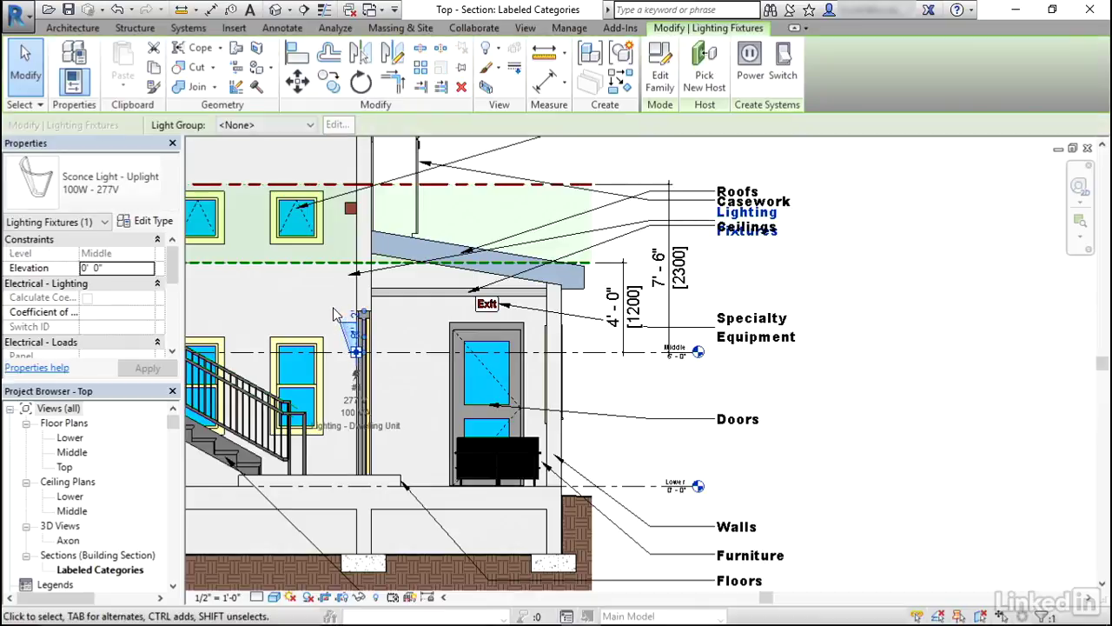
{"action": "left_click", "coordinate": [336, 314]}
- Set the sconce fixtures' elevation to 5' 0" and open the Middle floor plan
{"action": "left_click", "coordinate": [347, 334]}
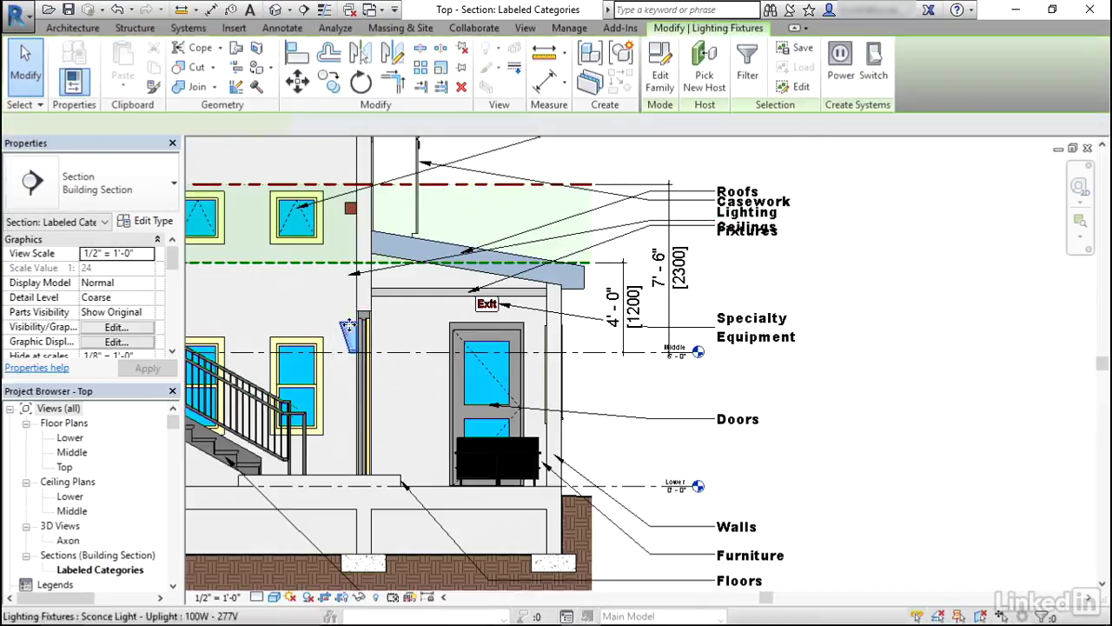
{"action": "left_click", "coordinate": [128, 269]}
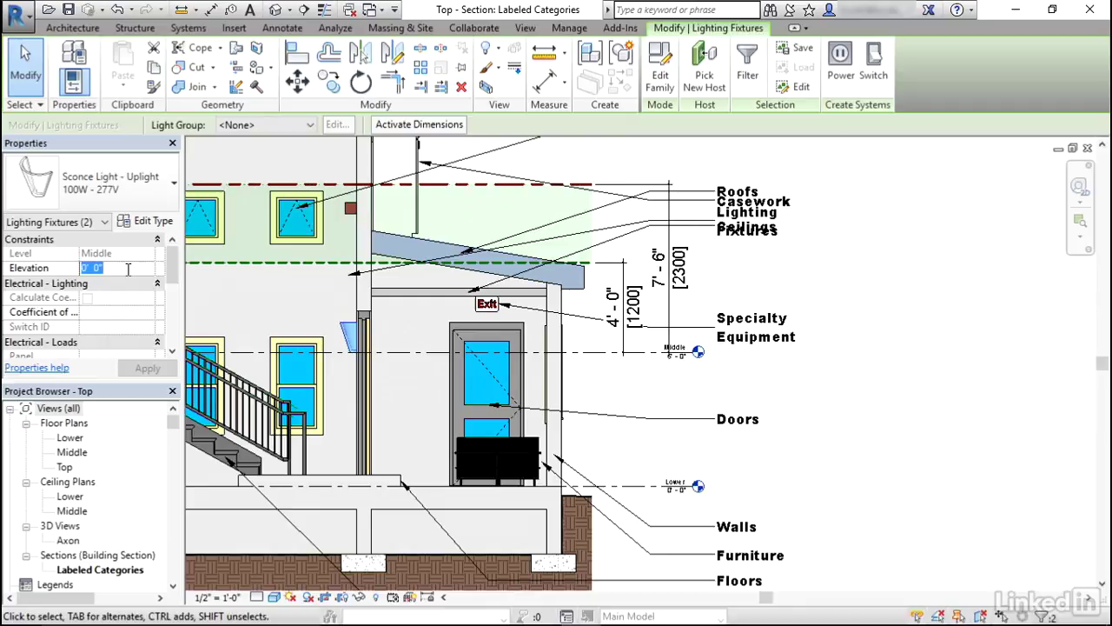
{"action": "type", "text": "6"}
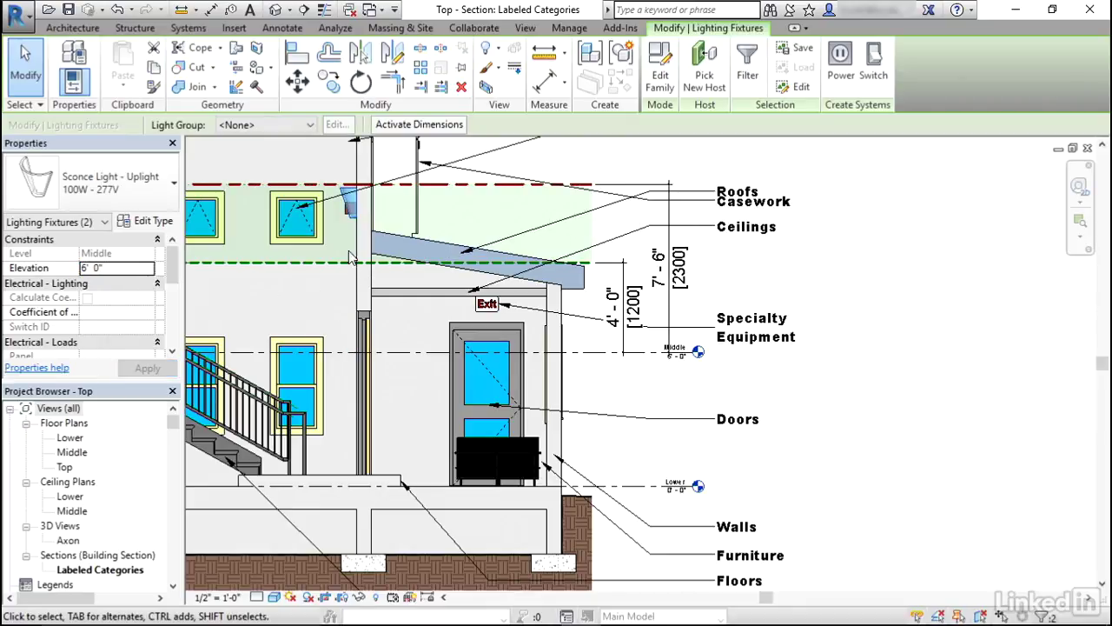
{"action": "left_click", "coordinate": [137, 271]}
{"action": "type", "text": "5"}
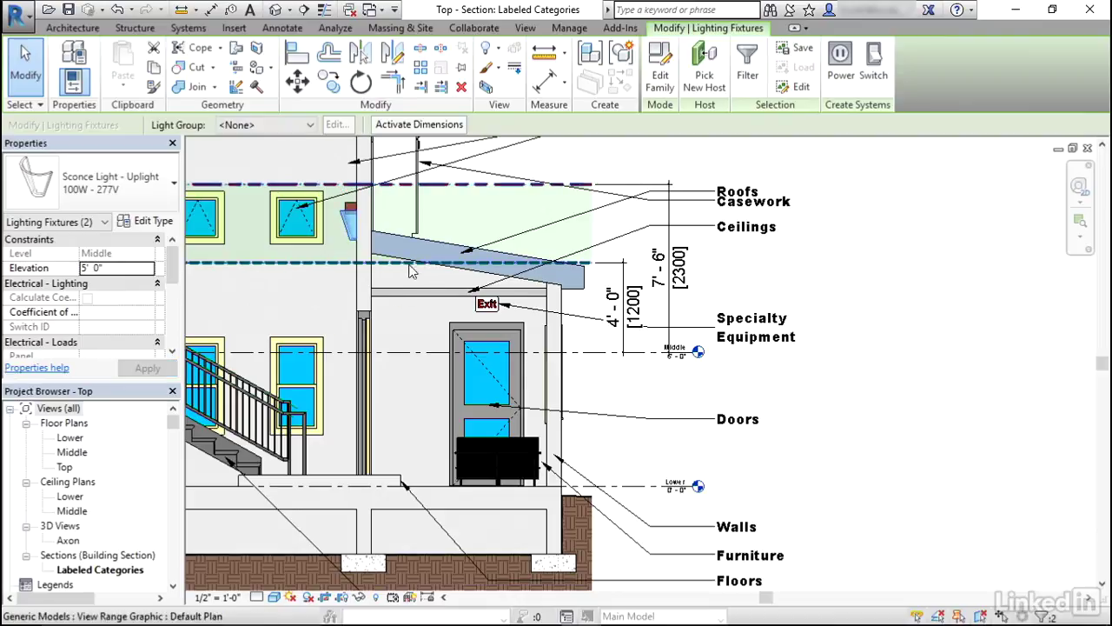
{"action": "double_click", "coordinate": [76, 453]}
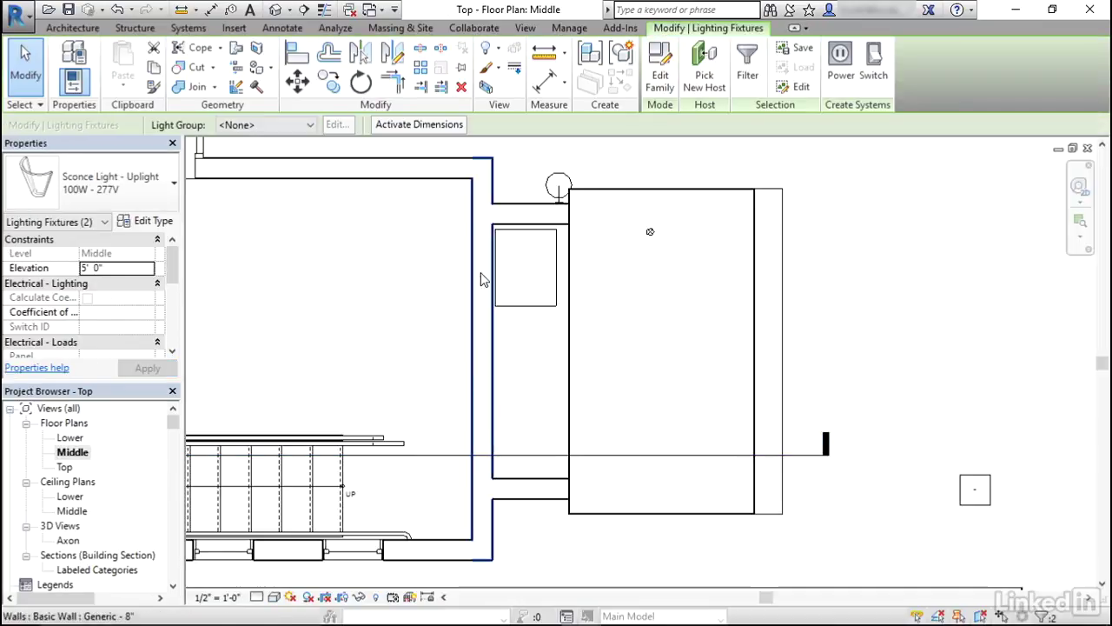